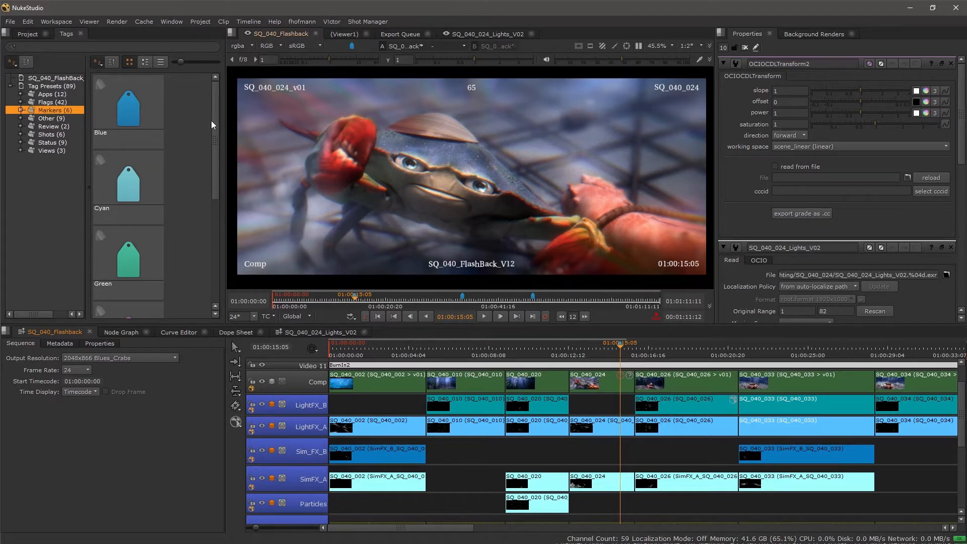
Switch to the workspace with a large viewer above the timeline and close the SQ_040_024_Lights_V02 sequence.
left_click(59, 22)
left_click(84, 153)
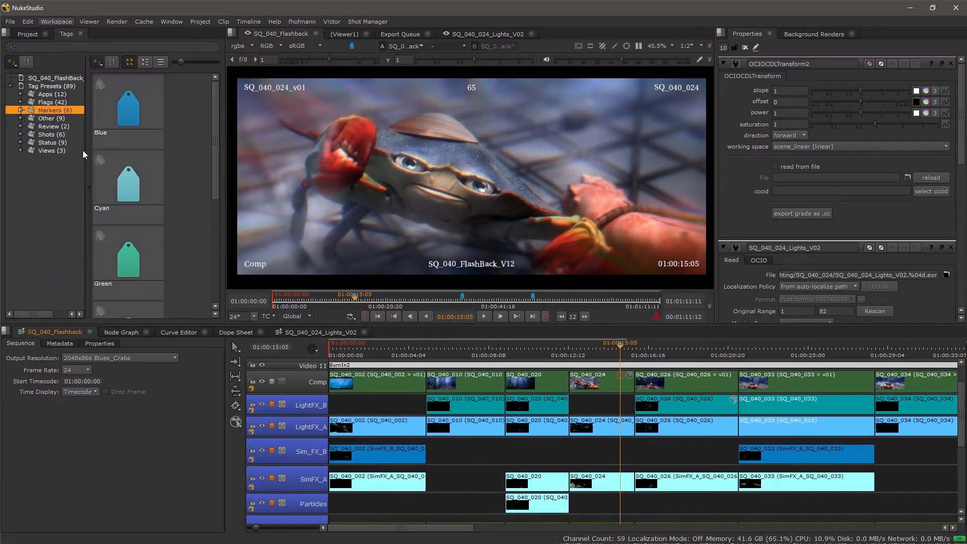
left_click_drag(252, 272, 568, 236)
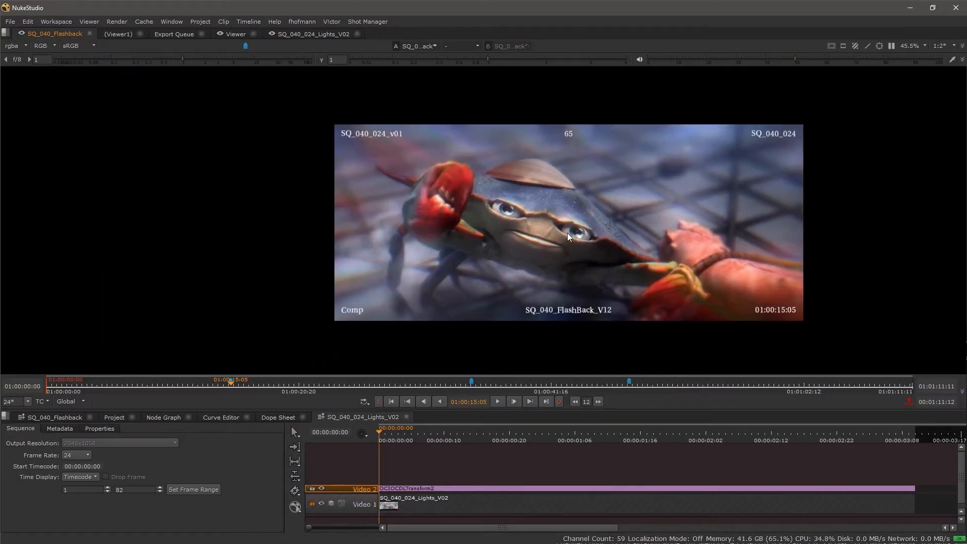
left_click(406, 416)
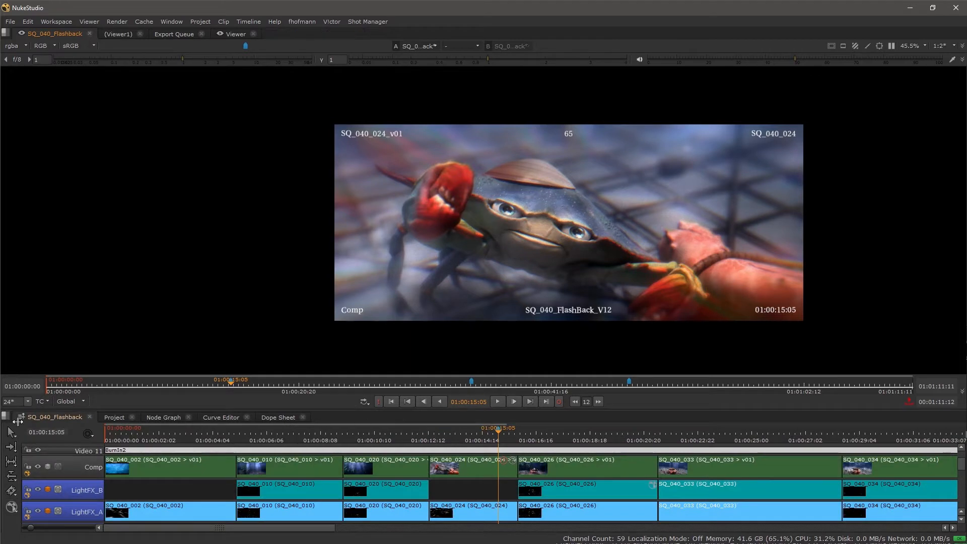
Fit the shot image to the viewer and turn off the Video 11 track that holds the BurnIn2 overlay.
left_click_drag(486, 465, 479, 489)
left_click_drag(627, 216, 492, 217)
key("f")
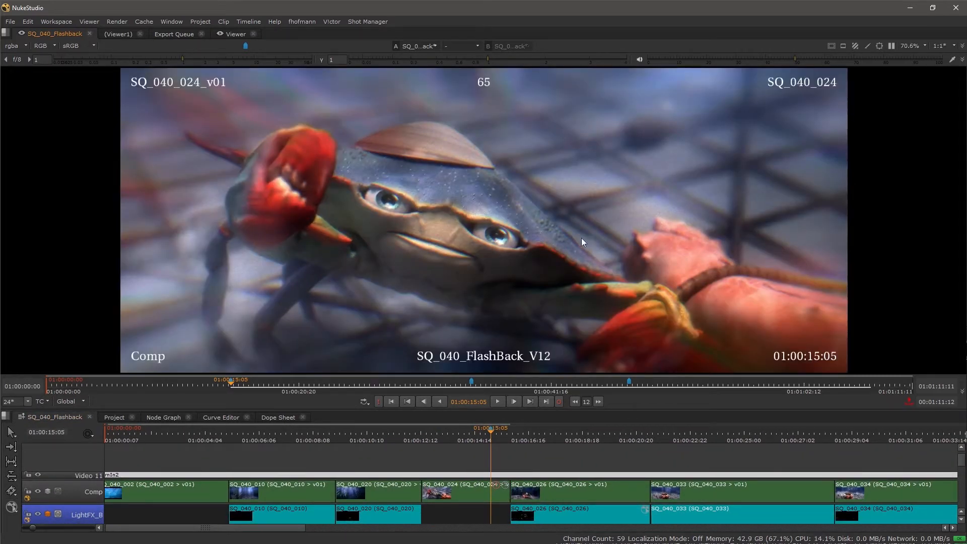
left_click(39, 475)
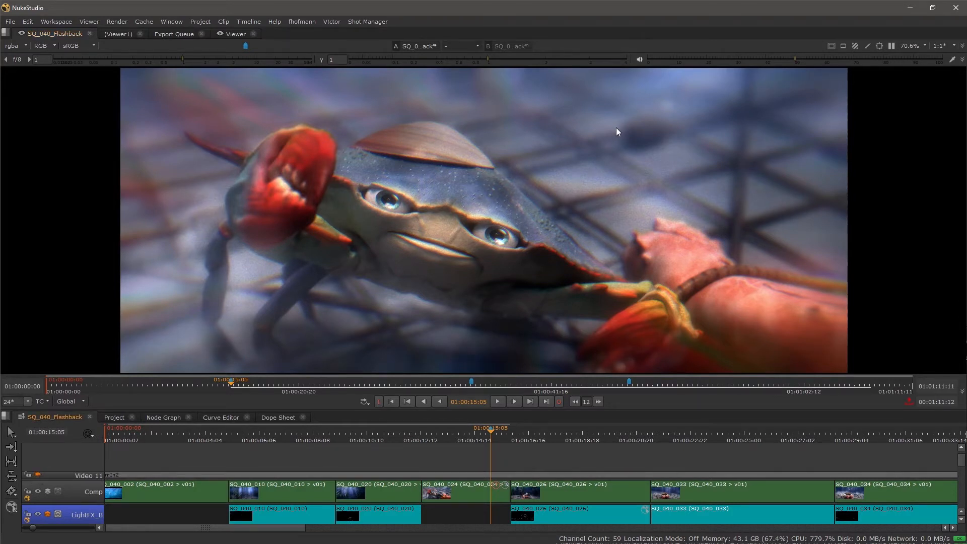
Show the viewer's annotation tools and set new annotations to be added to the Sequence with the Current Frame range.
left_click(867, 46)
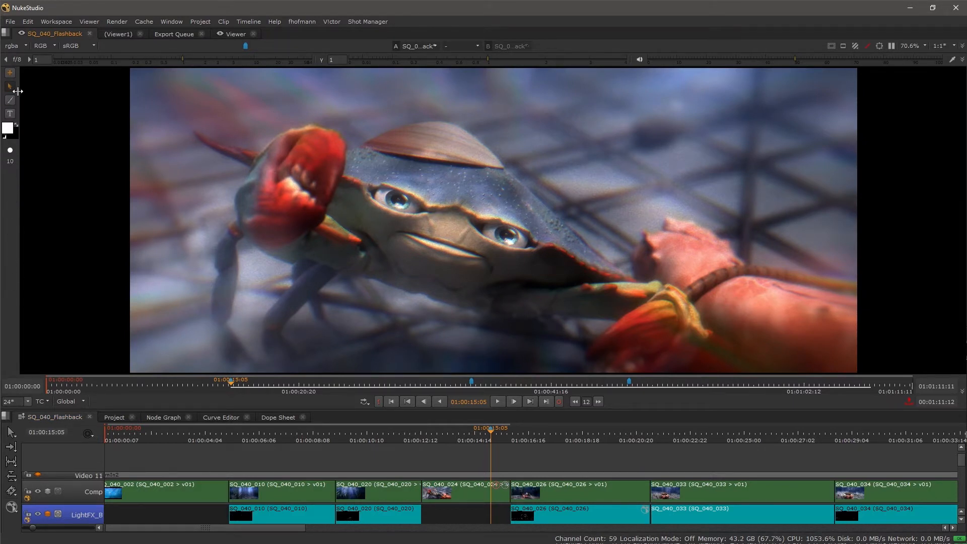
left_click(10, 73)
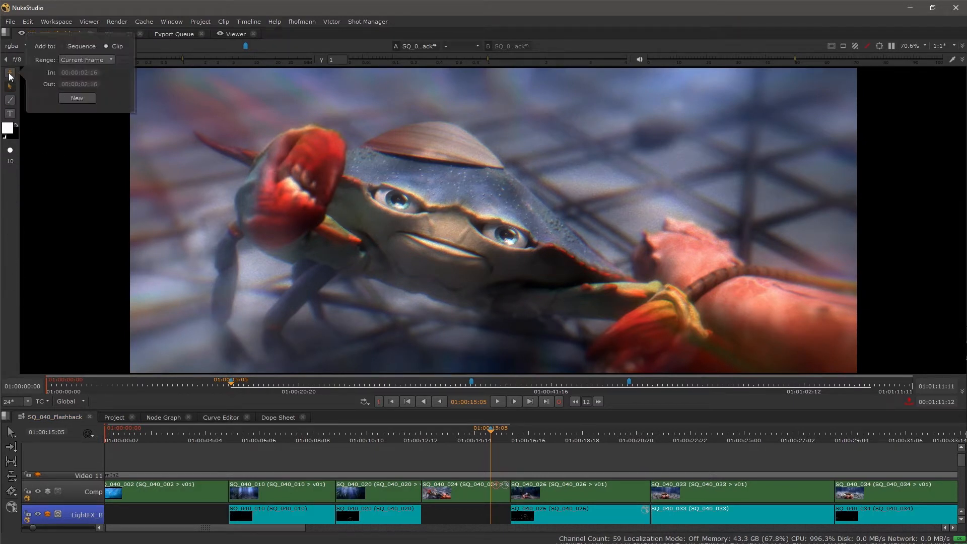
left_click(79, 47)
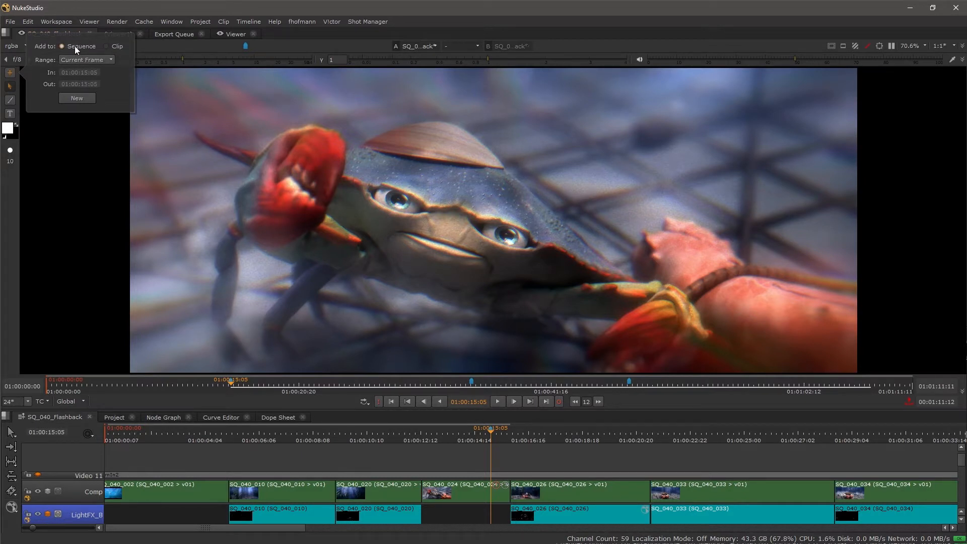
left_click(107, 59)
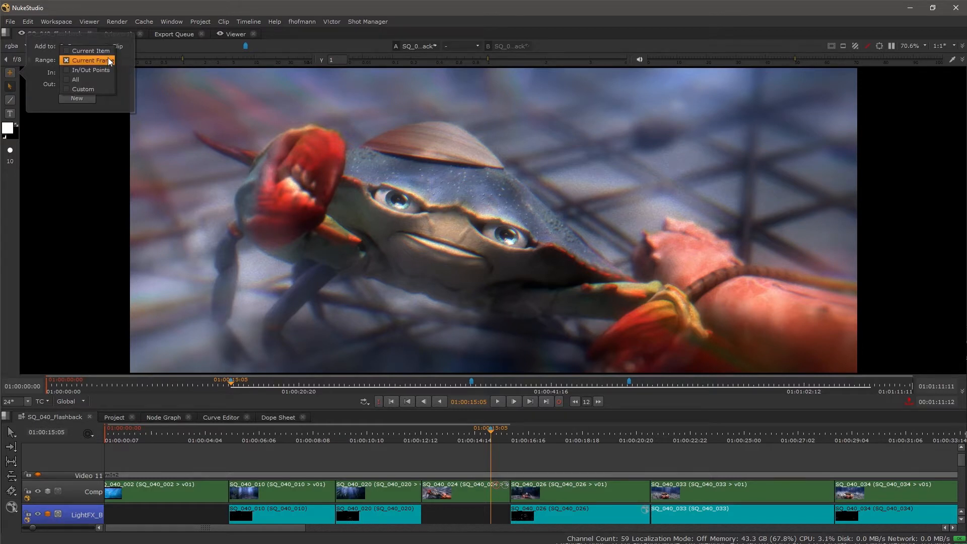
left_click(108, 59)
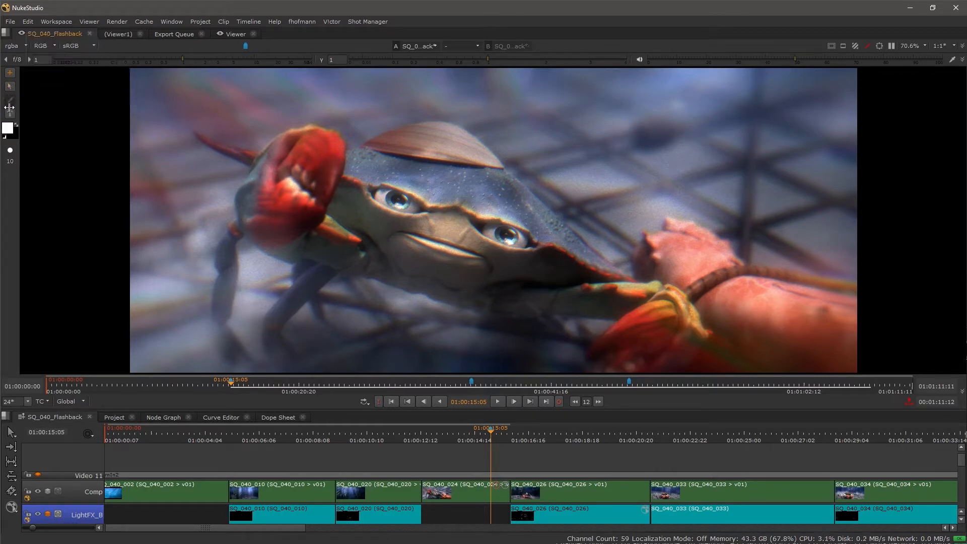
Set the annotation brush to pink with size 7 and move the playhead to 01:00:16:12.
left_click(9, 129)
left_click(87, 135)
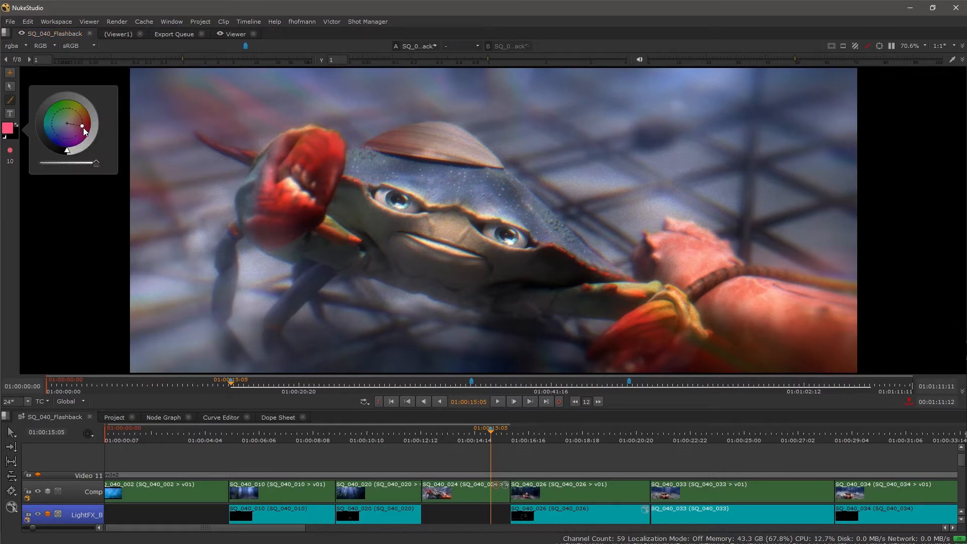
left_click(524, 432)
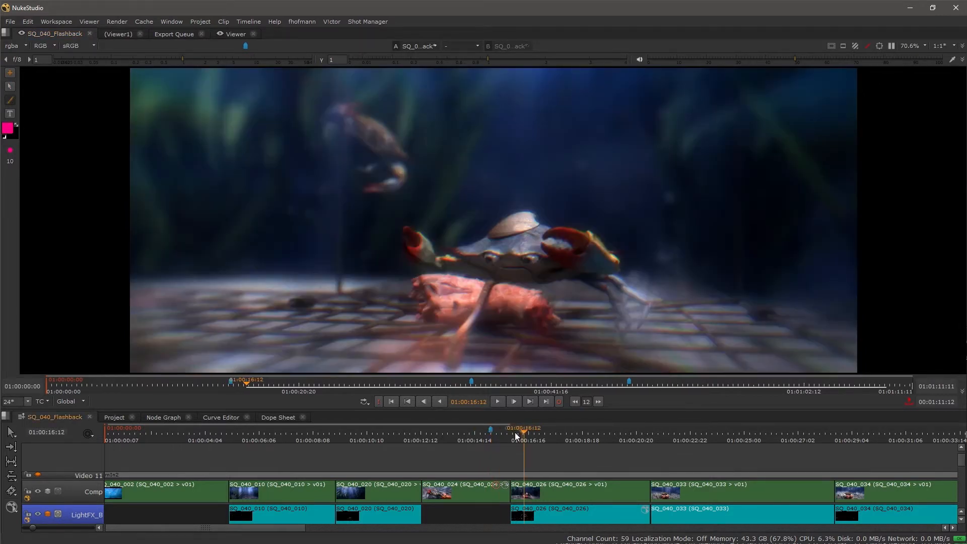
left_click(10, 152)
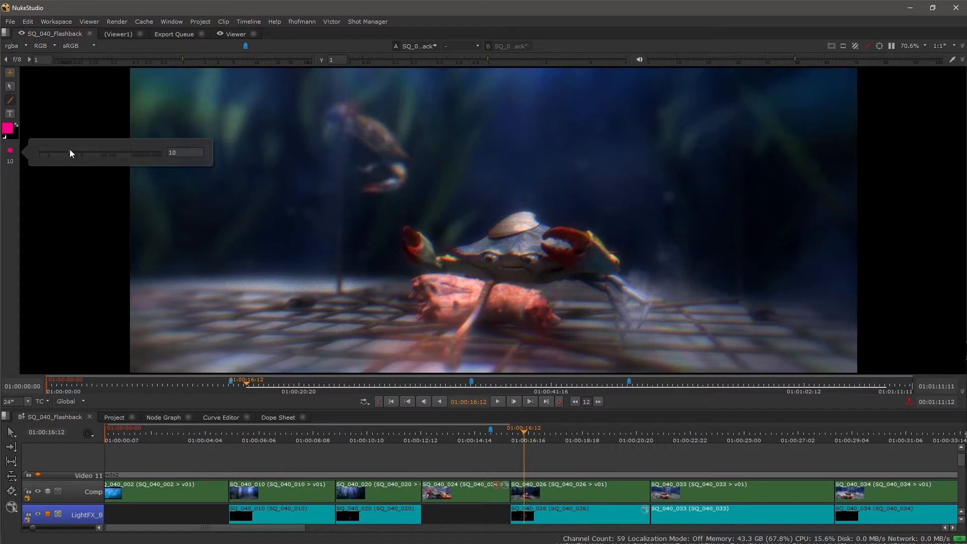
left_click_drag(70, 149, 65, 149)
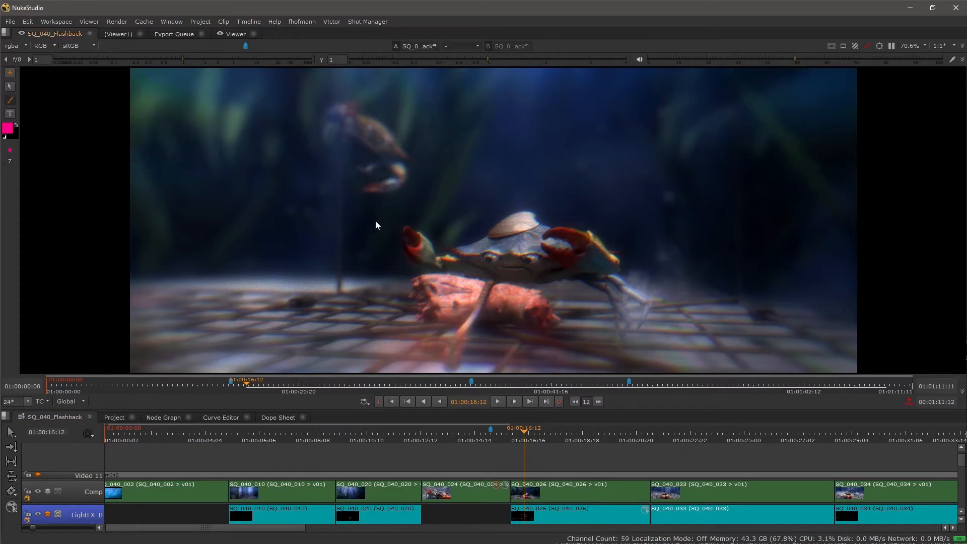
Paint a pink circle around the blurred background crab and add the text note "too much dof" beside it.
left_click_drag(416, 207, 382, 196)
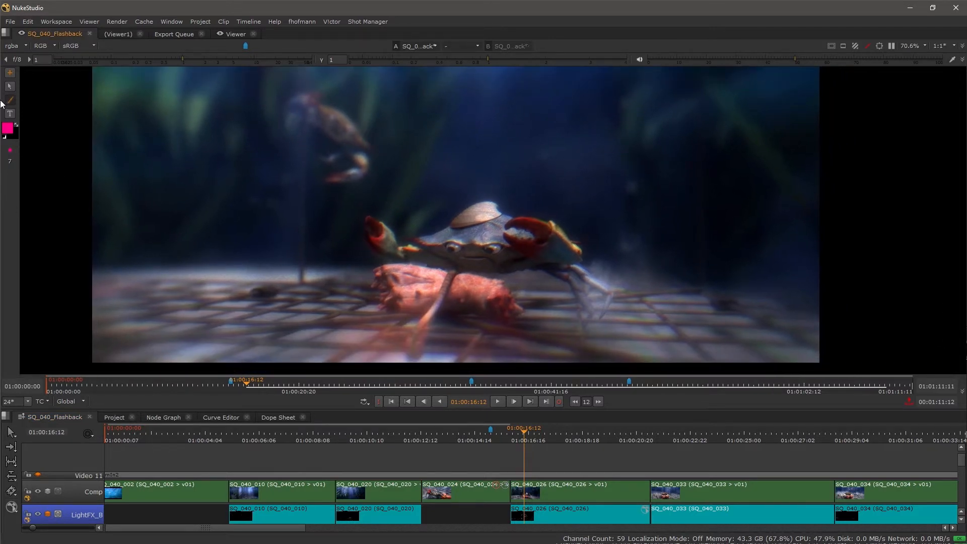
left_click_drag(359, 102, 344, 177)
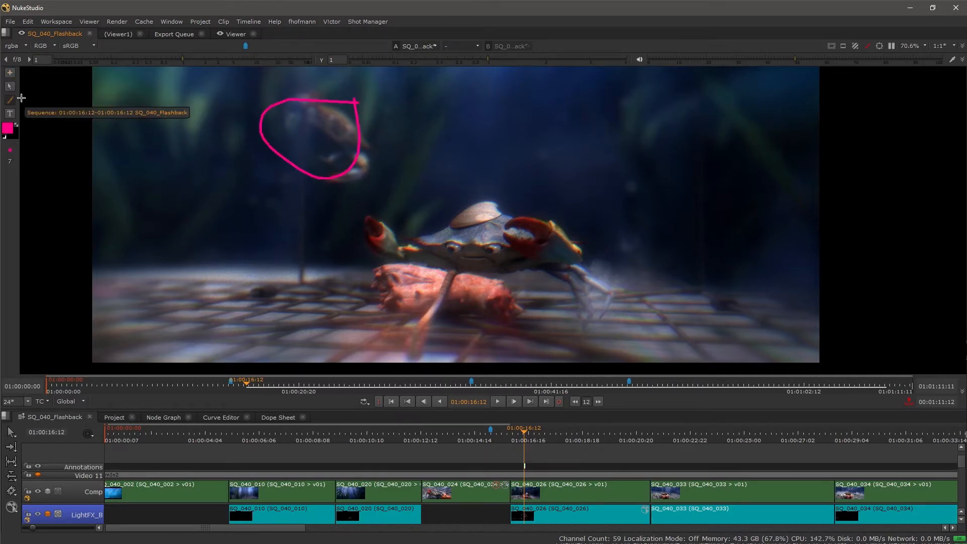
left_click(8, 114)
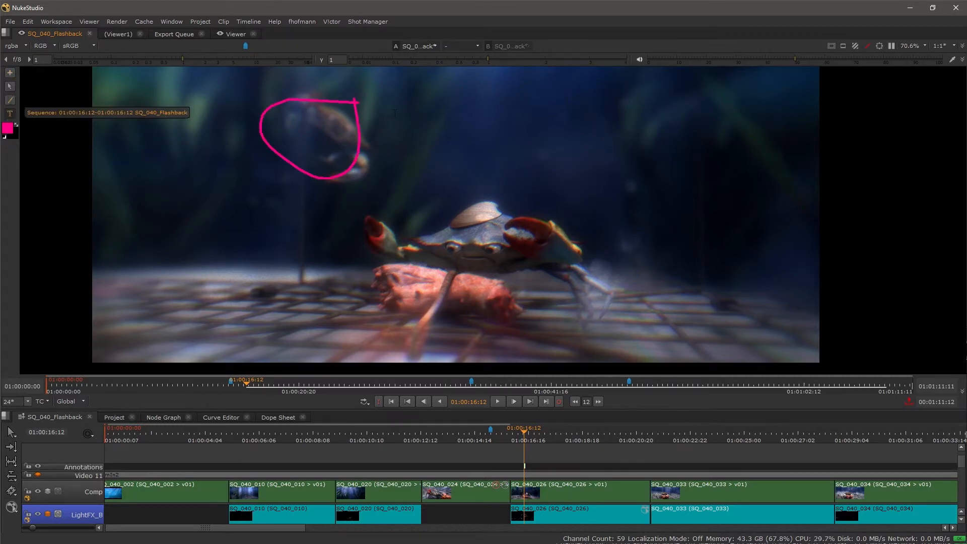
left_click(481, 142)
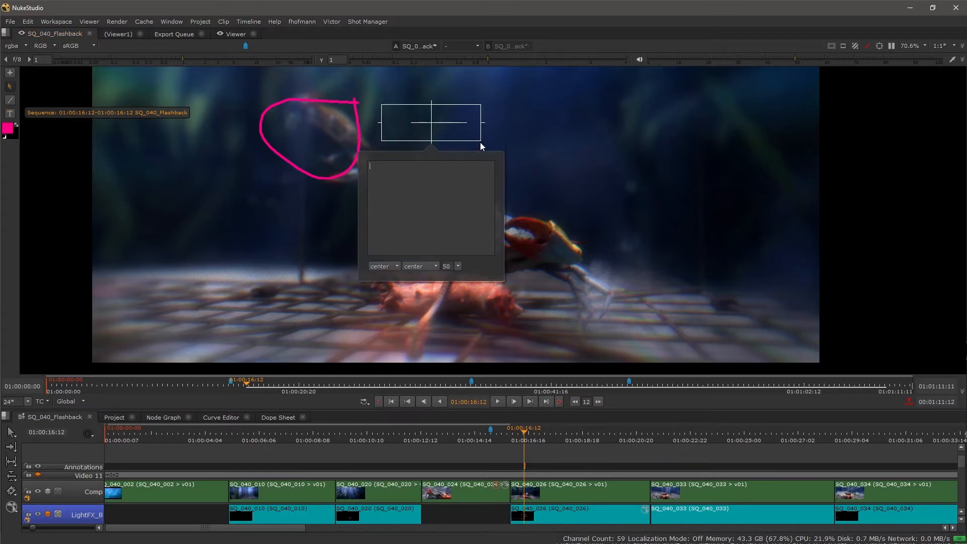
type("too much ")
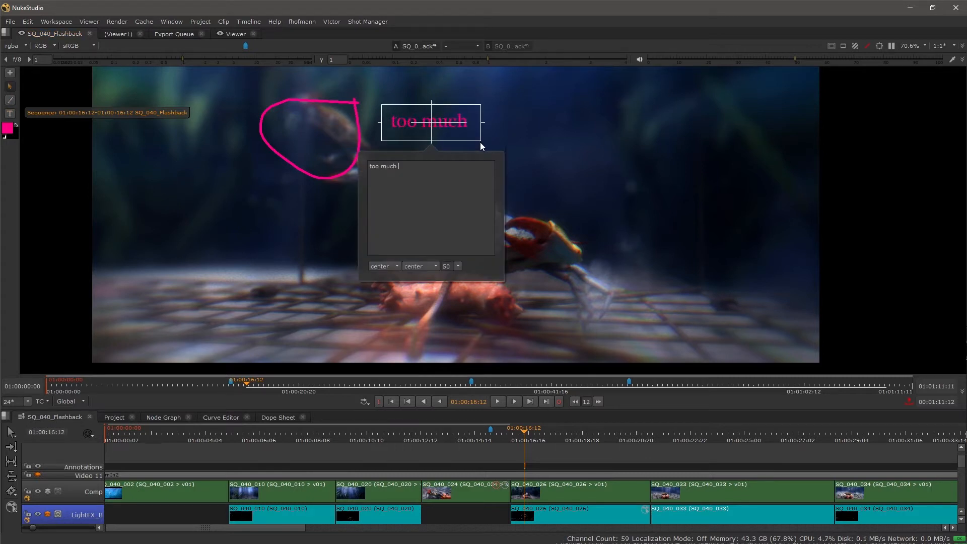
type("dof")
left_click(508, 115)
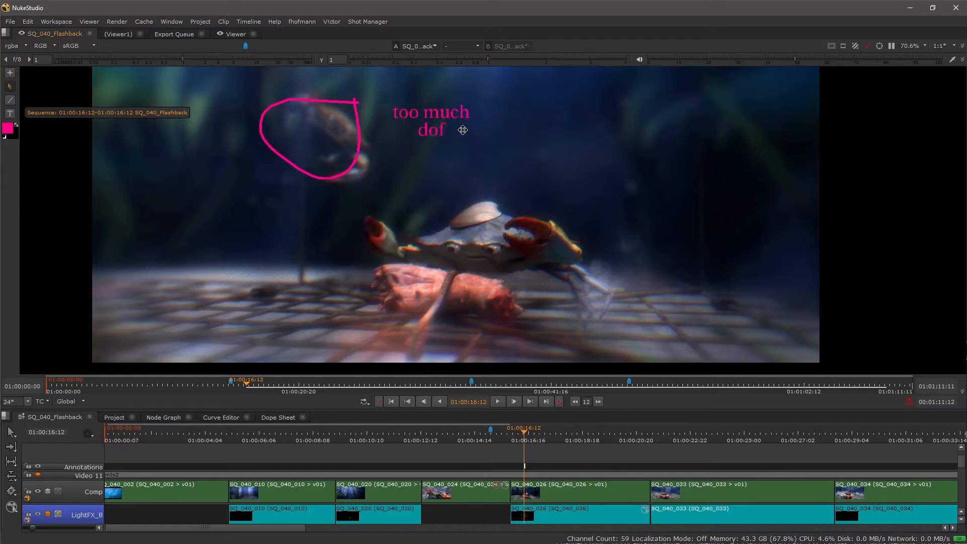
Widen the "too much dof" text box to fit on one line and move it just below the painted circle.
left_click(462, 130)
left_click_drag(482, 123, 509, 122)
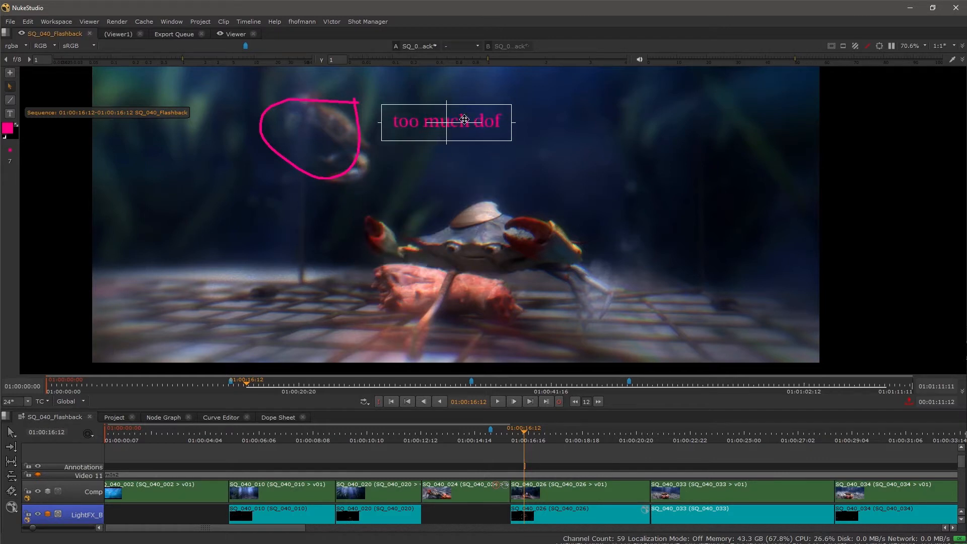
mouse_move(444, 123)
left_mouse_down()
mouse_move(220, 161)
mouse_move(261, 188)
left_mouse_up()
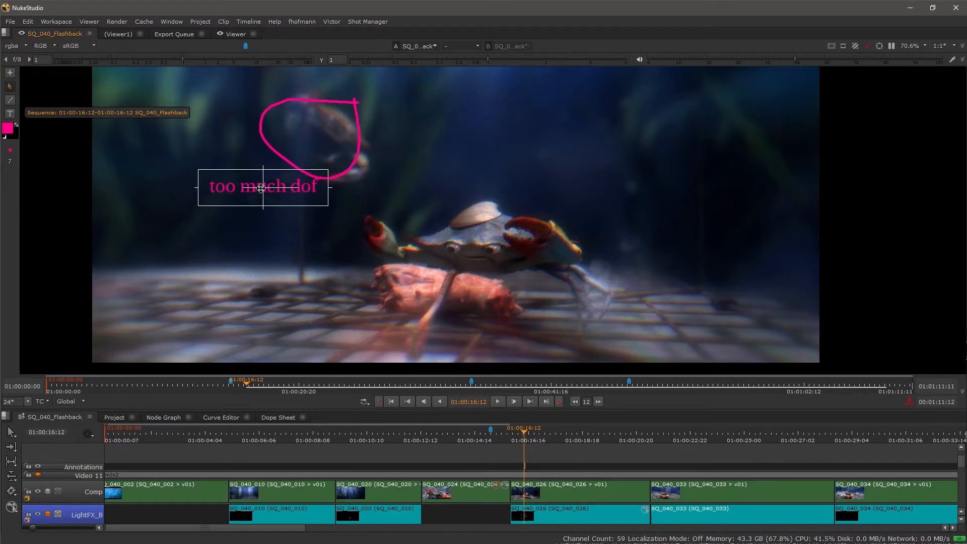
left_click(254, 237)
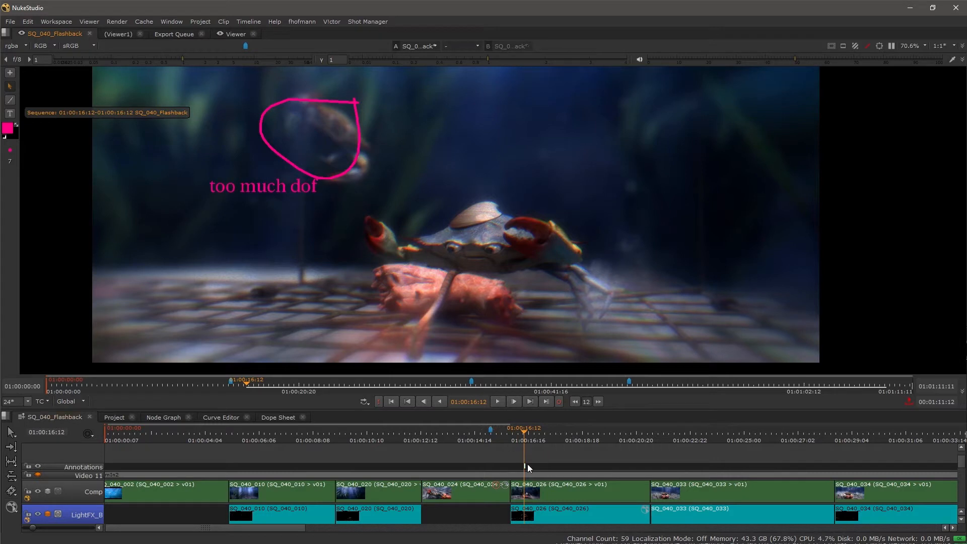
Move the playhead to 01:00:16:13 and extend the annotation in the timeline to span 01:00:16:03 to 01:00:17:06.
scroll(527, 458, "up", 5)
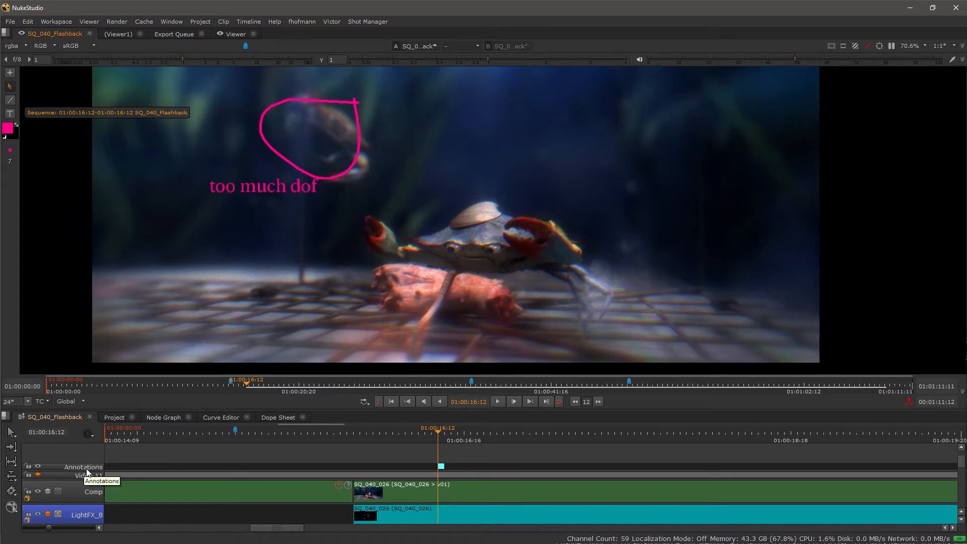
mouse_move(434, 434)
left_mouse_down()
mouse_move(392, 431)
mouse_move(464, 434)
mouse_move(431, 434)
mouse_move(444, 434)
left_mouse_up()
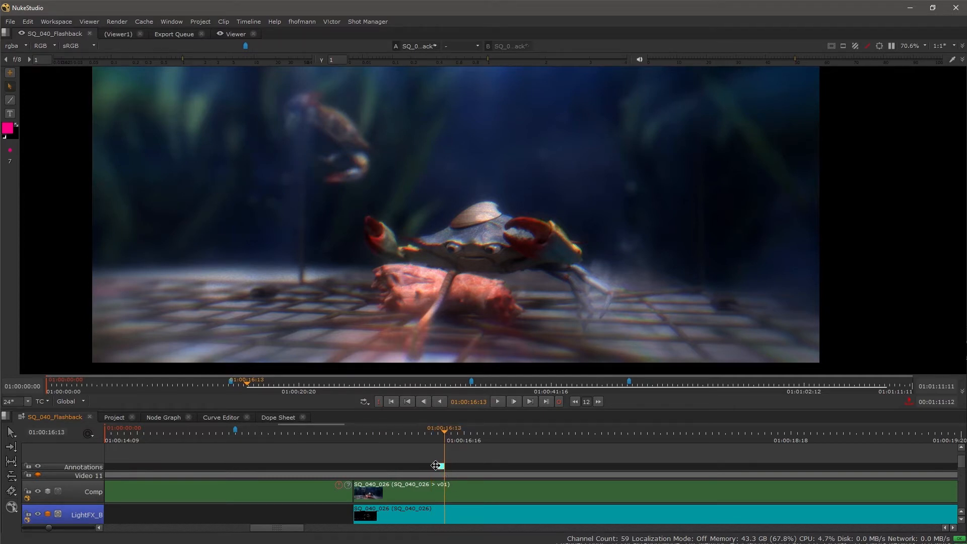
scroll(435, 464, "up", 1)
scroll(436, 467, "up", 1)
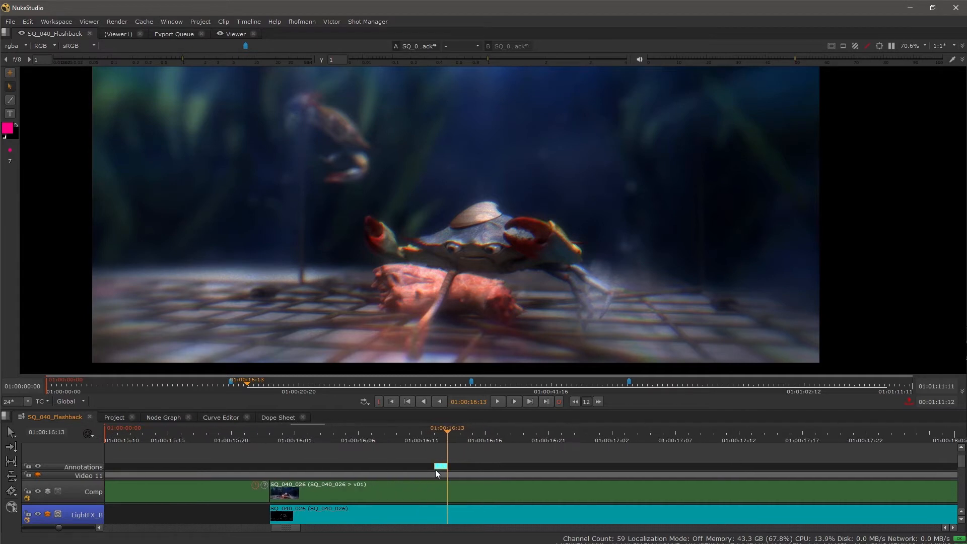
left_click_drag(434, 466, 319, 463)
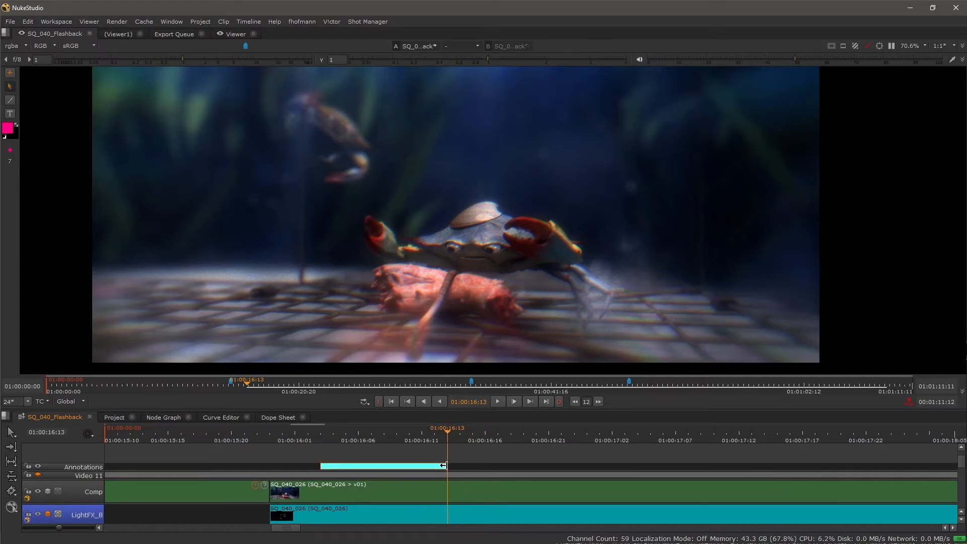
left_click_drag(447, 465, 675, 465)
Change the brush colour to green and create a new Sequence annotation on the current frame, 01:00:16:13.
scroll(504, 439, "down", 2)
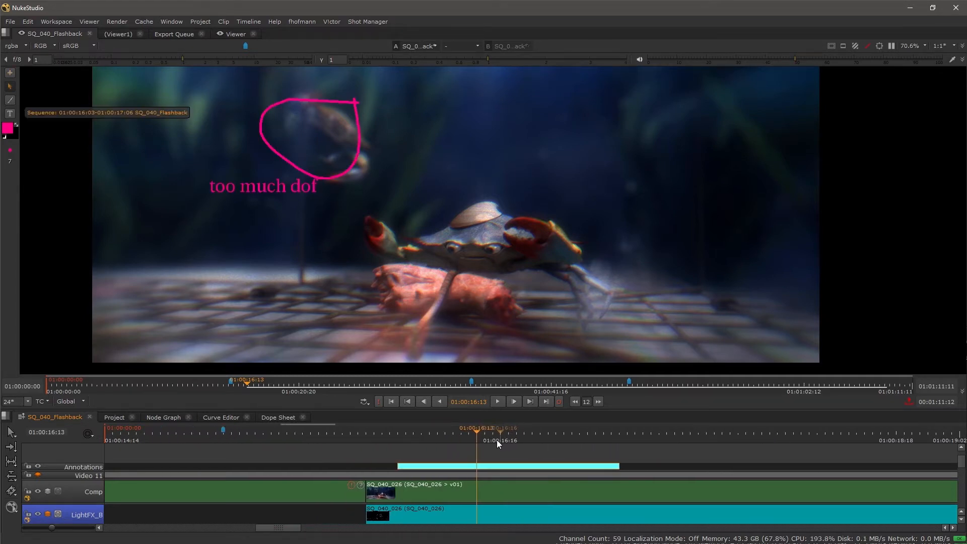
scroll(541, 461, "down", 2)
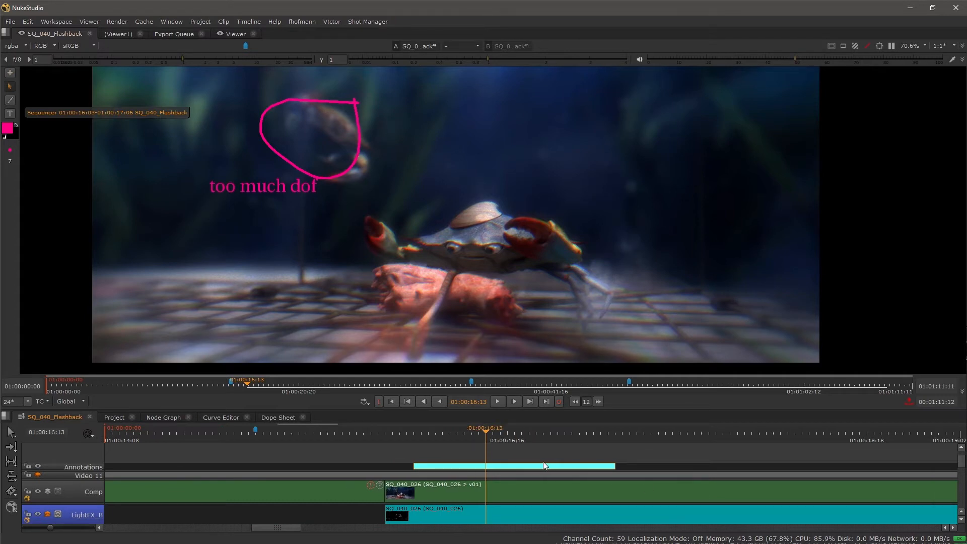
scroll(539, 460, "down", 2)
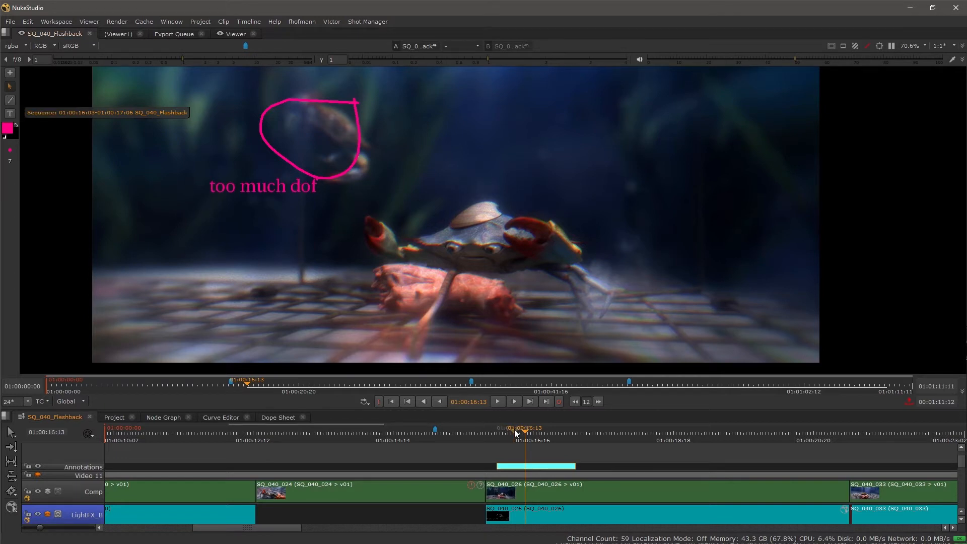
left_click(8, 127)
left_click_drag(54, 128, 53, 92)
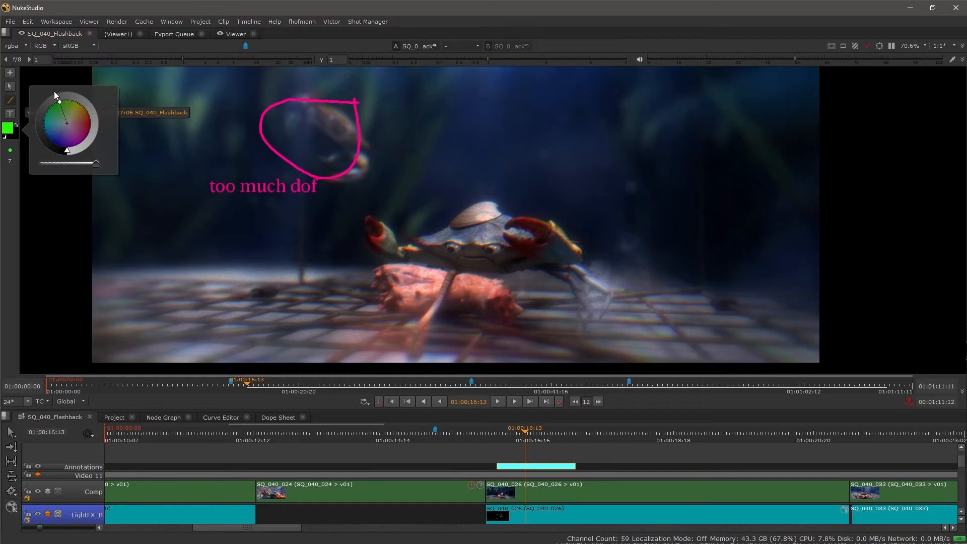
left_click(10, 73)
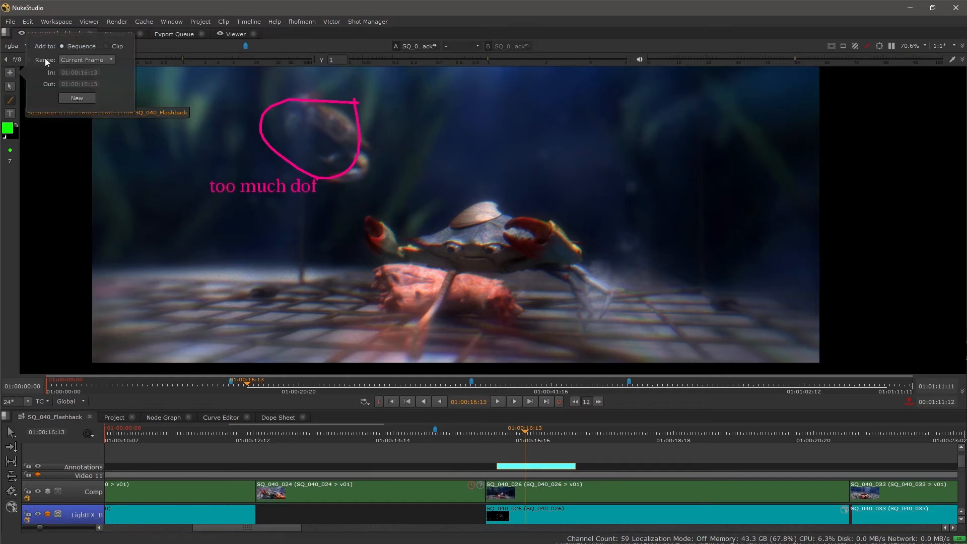
left_click(80, 98)
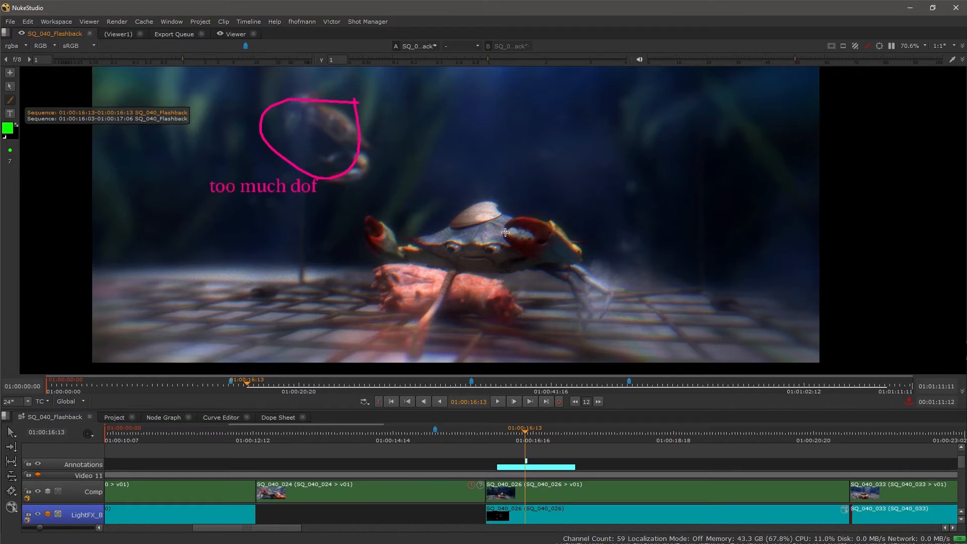
Paint a green circle around the foreground crab's raised red claw and add the text note "Claw" beside it.
mouse_move(546, 210)
left_mouse_down()
mouse_move(515, 257)
mouse_move(552, 259)
mouse_move(558, 226)
mouse_move(546, 209)
mouse_move(644, 241)
left_mouse_up()
left_click(9, 114)
type("Claw")
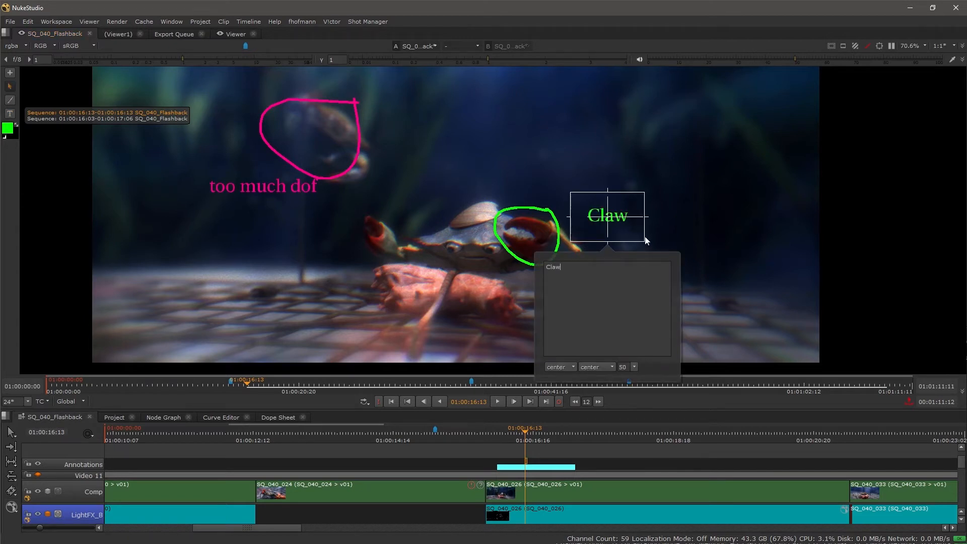
left_click(471, 199)
scroll(537, 471, "up", 3)
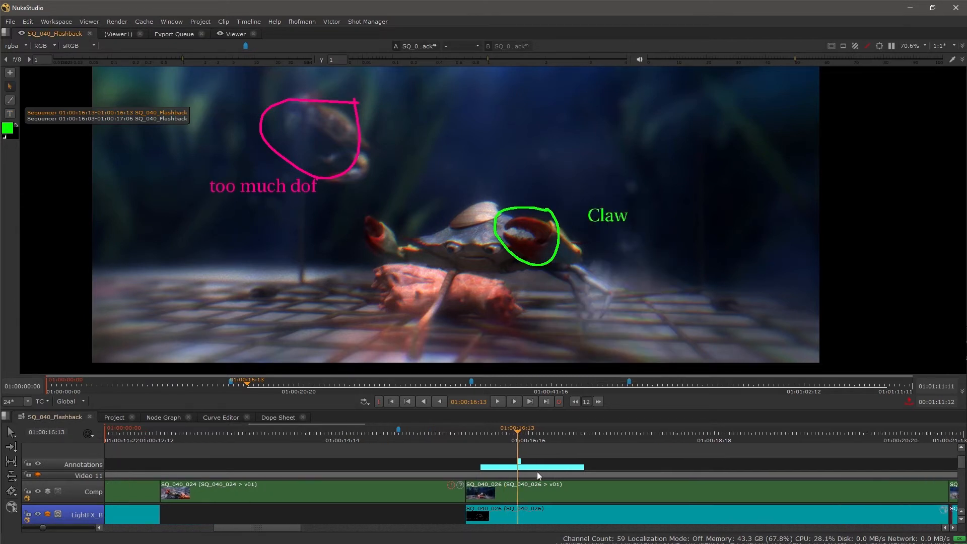
Alternate the selection between the two Sequence annotations to examine which strokes and text belong to each, ending on 01:00:16:03-01:00:17:06.
left_click(167, 119)
left_click(168, 112)
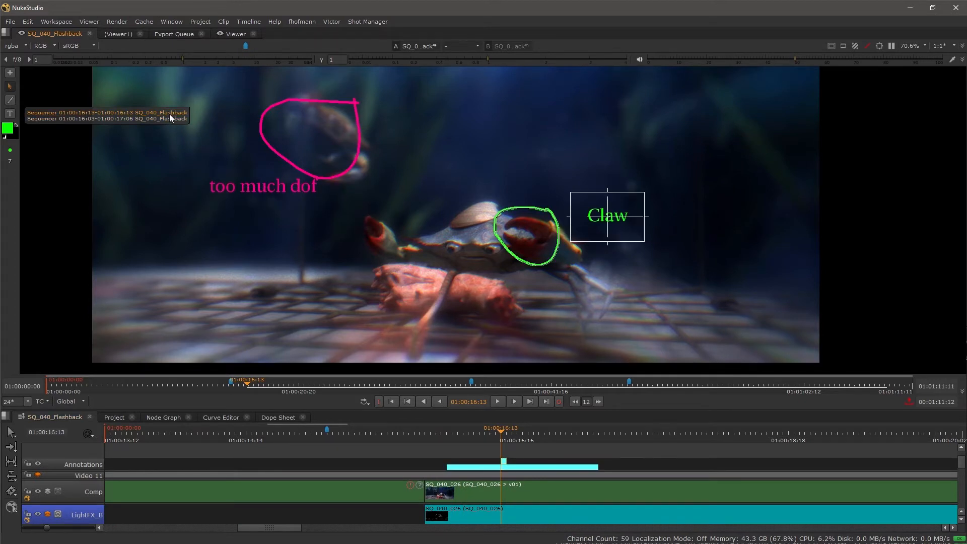
left_click(170, 119)
left_click(170, 113)
left_click(171, 117)
scroll(322, 328, "down", 3)
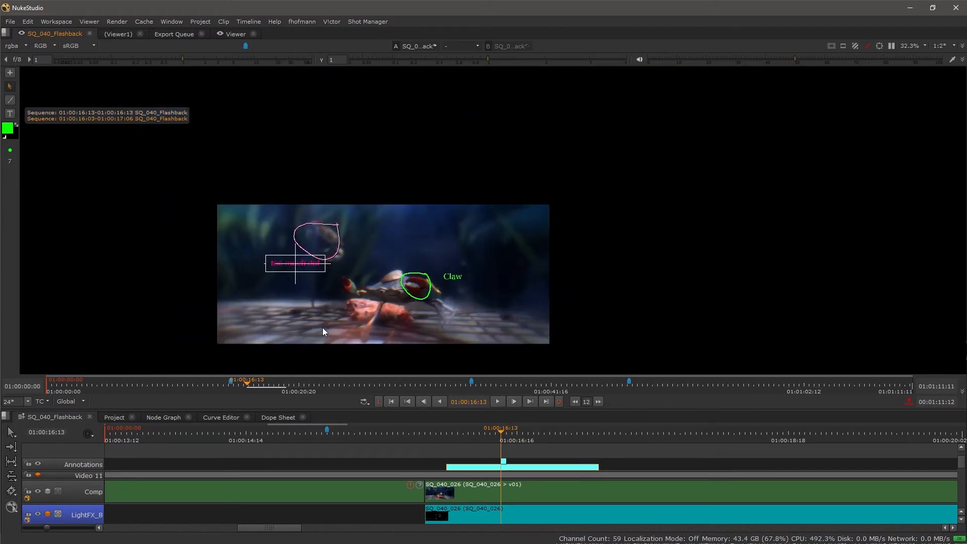
scroll(322, 327, "up", 3)
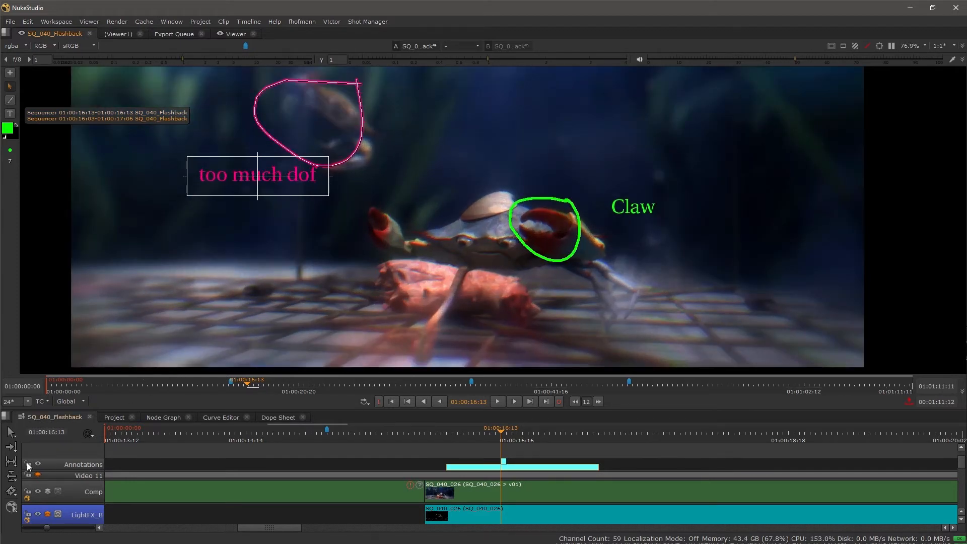
Turn off the visibility of the Annotations track and the Comp track in the SQ_040_Flashback timeline.
left_click(38, 464)
left_click_drag(507, 285, 467, 255)
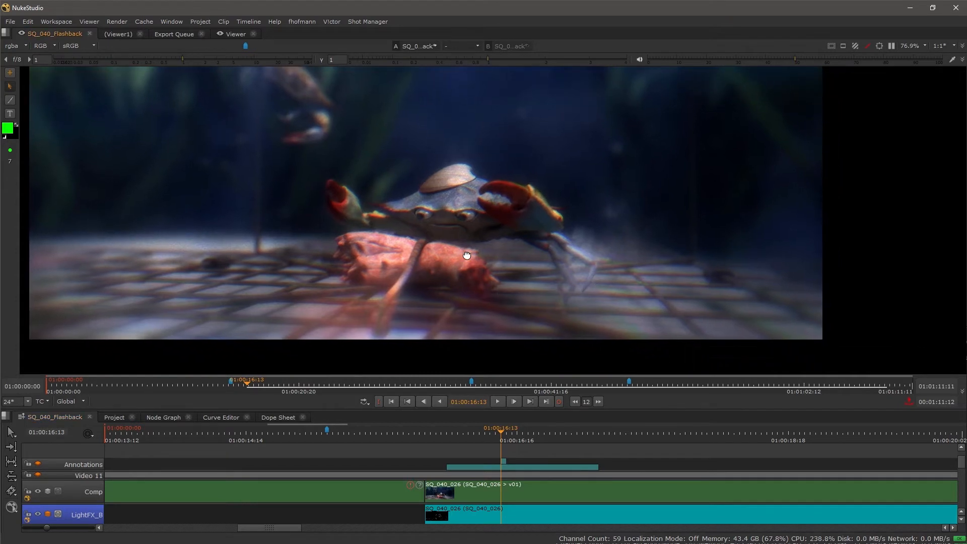
scroll(453, 467, "down", 8)
left_click_drag(446, 475, 408, 401)
left_click_drag(415, 479, 418, 505)
left_click_drag(185, 451, 244, 476)
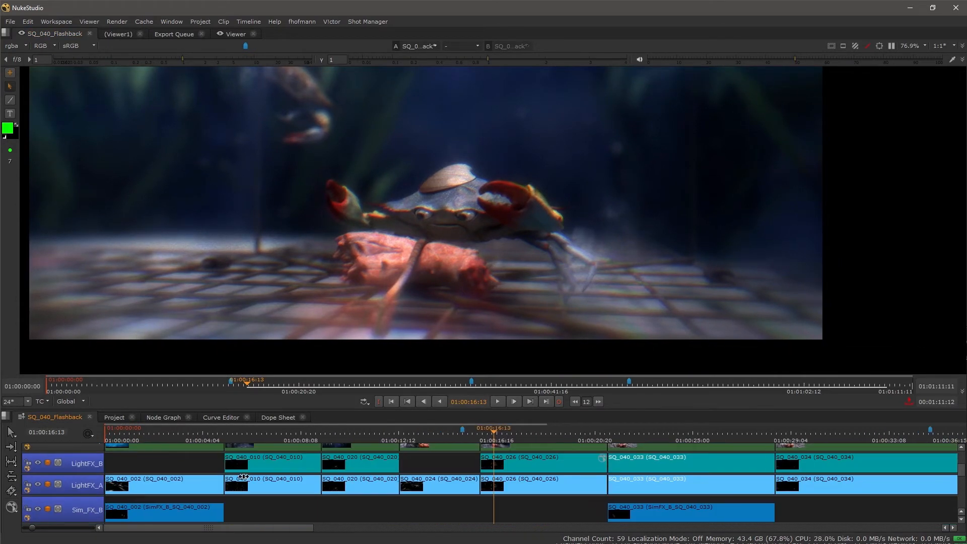
left_click_drag(131, 470, 177, 504)
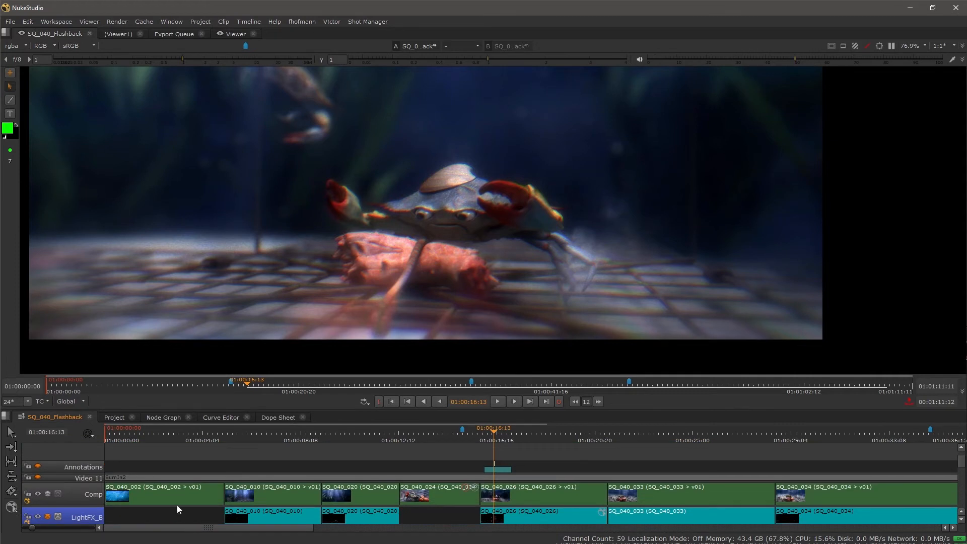
left_click(36, 494)
Select the SQ_040_026_Lights clip and set up a new annotation added to Clip with the Current Item range.
left_click_drag(448, 489, 335, 449)
scroll(426, 463, "up", 3)
left_click(411, 479)
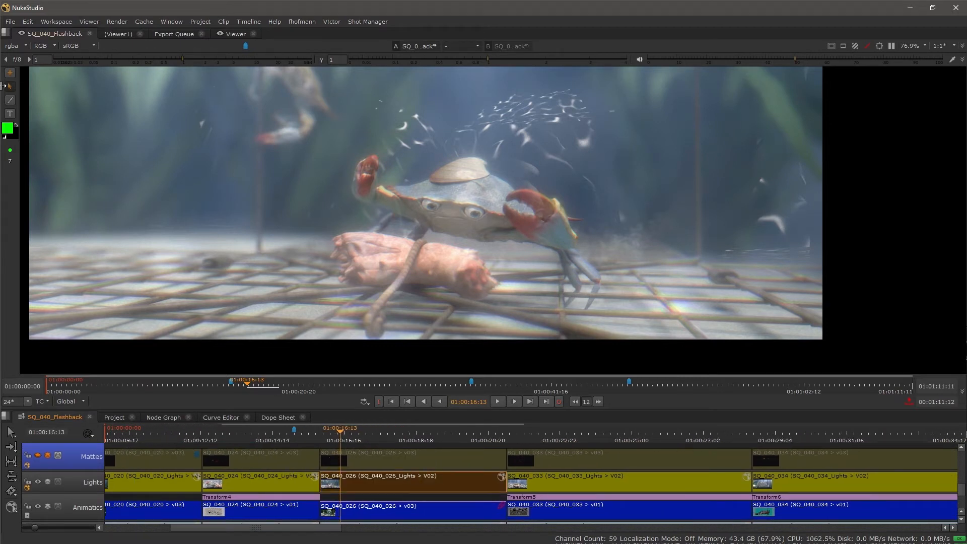
left_click(10, 73)
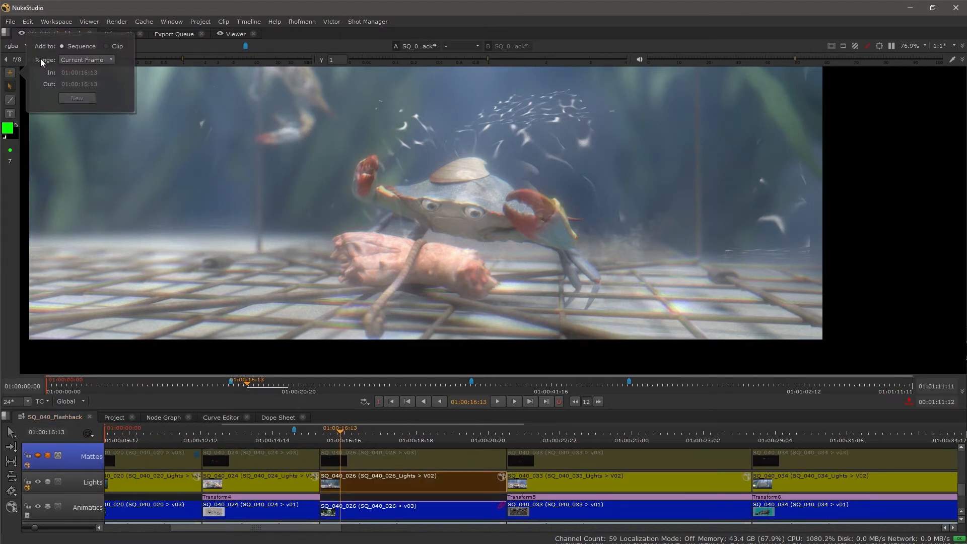
left_click(113, 46)
left_click(98, 58)
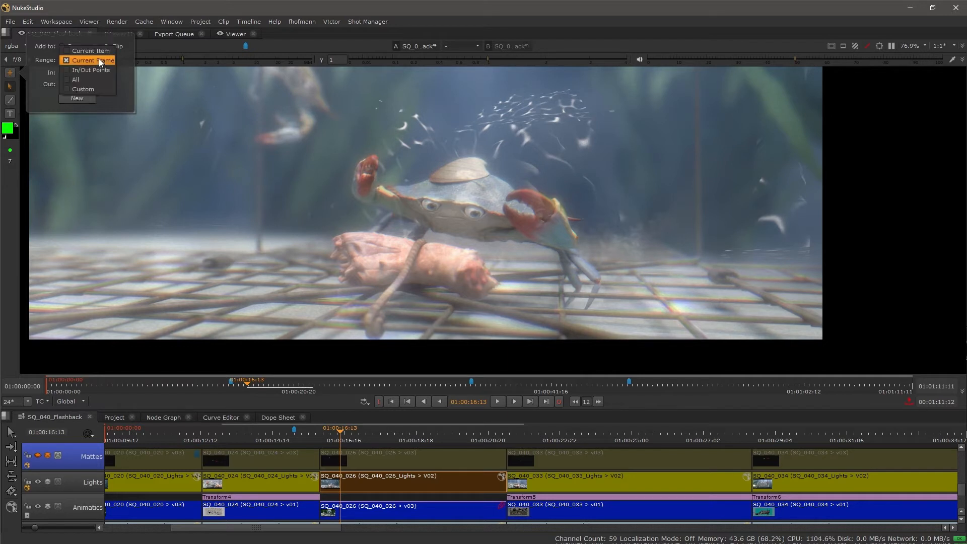
left_click(105, 51)
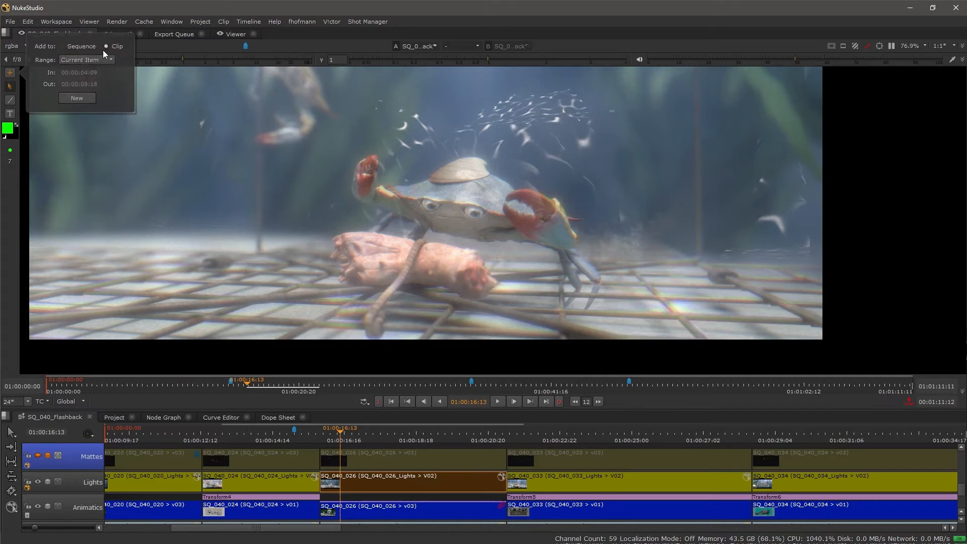
Change the brush colour to orange and paint a large circle around the foreground crab's body.
left_click(8, 129)
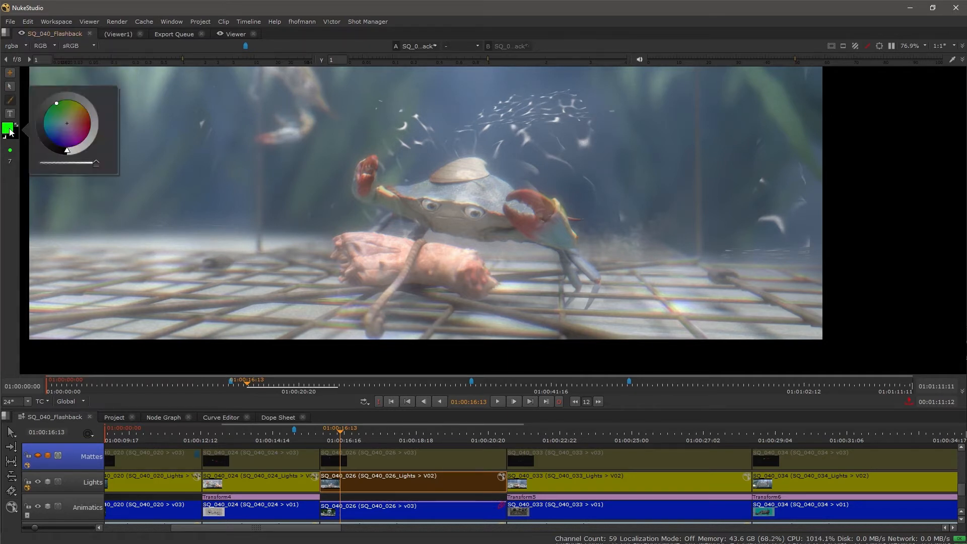
left_click(93, 106)
mouse_move(479, 130)
left_mouse_down()
mouse_move(391, 176)
mouse_move(549, 237)
mouse_move(537, 145)
mouse_move(460, 131)
left_mouse_up()
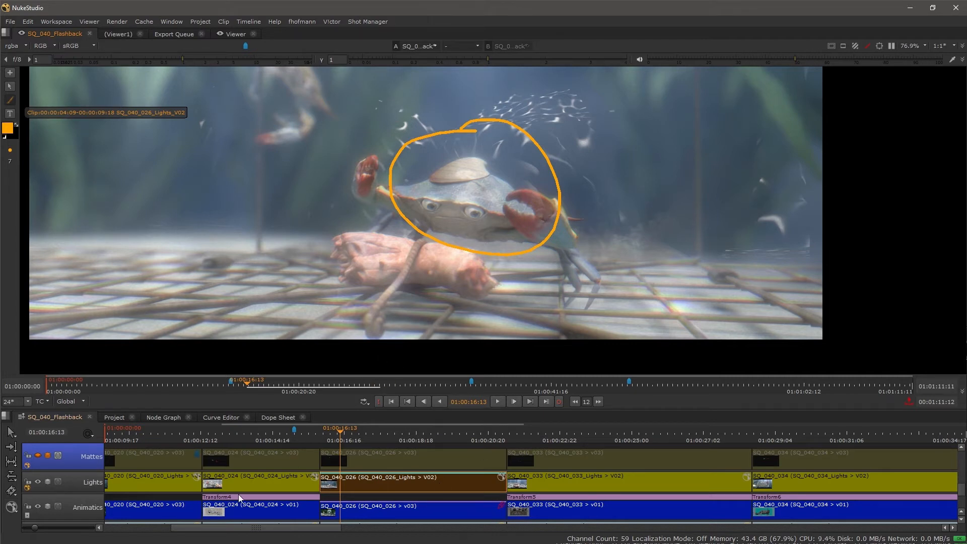
Open the SQ_040_026_Lights clip in its own timeline to examine its annotation bar, and return to the SQ_040_Flashback timeline.
right_click(372, 478)
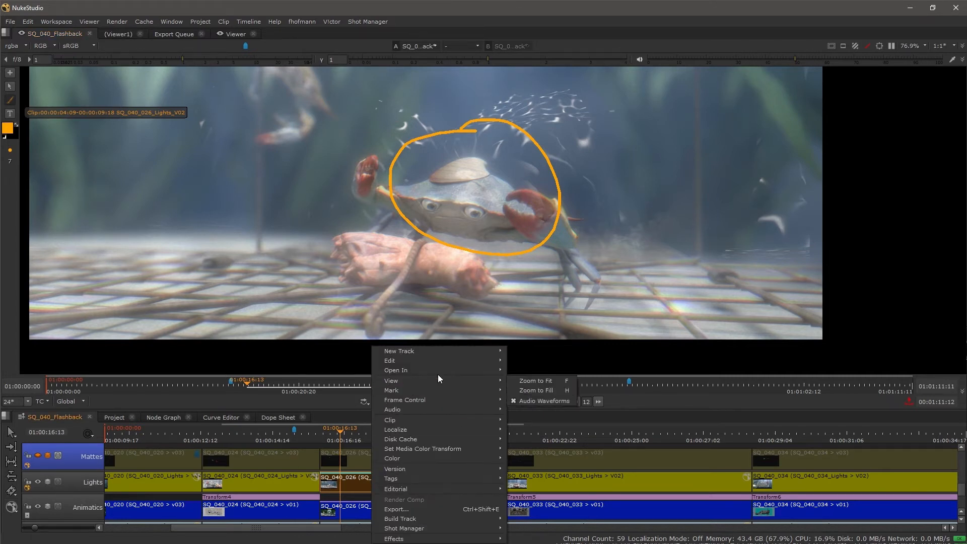
mouse_move(436, 373)
left_click(563, 400)
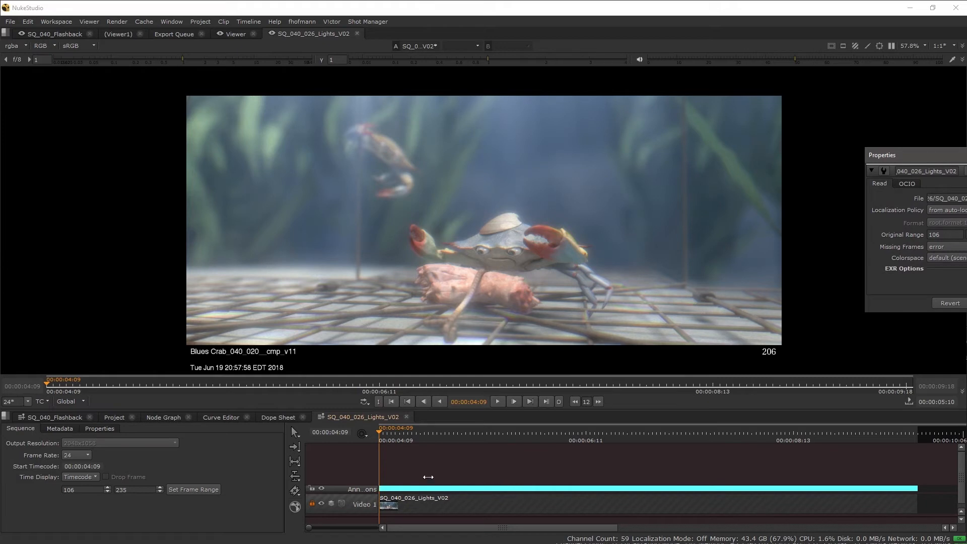
left_click_drag(429, 460, 429, 453)
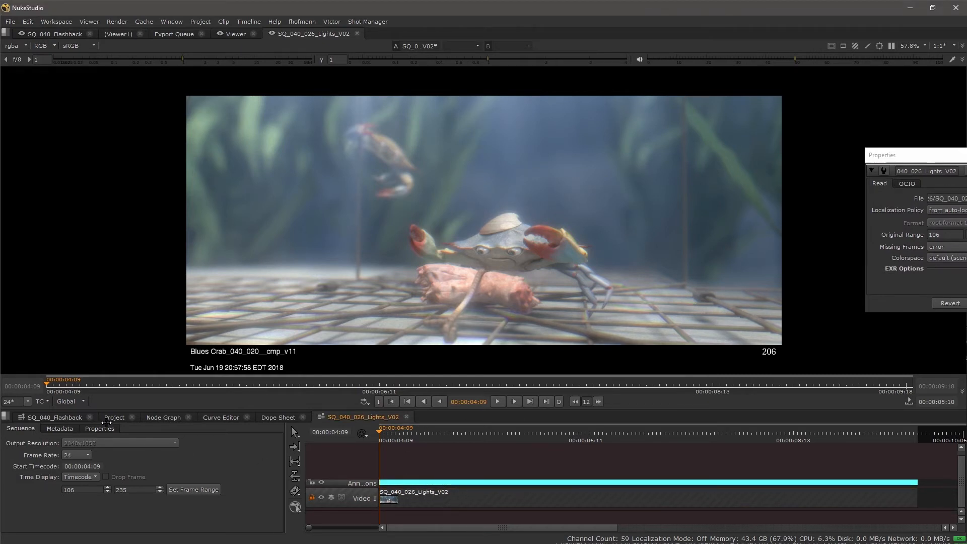
left_click(58, 417)
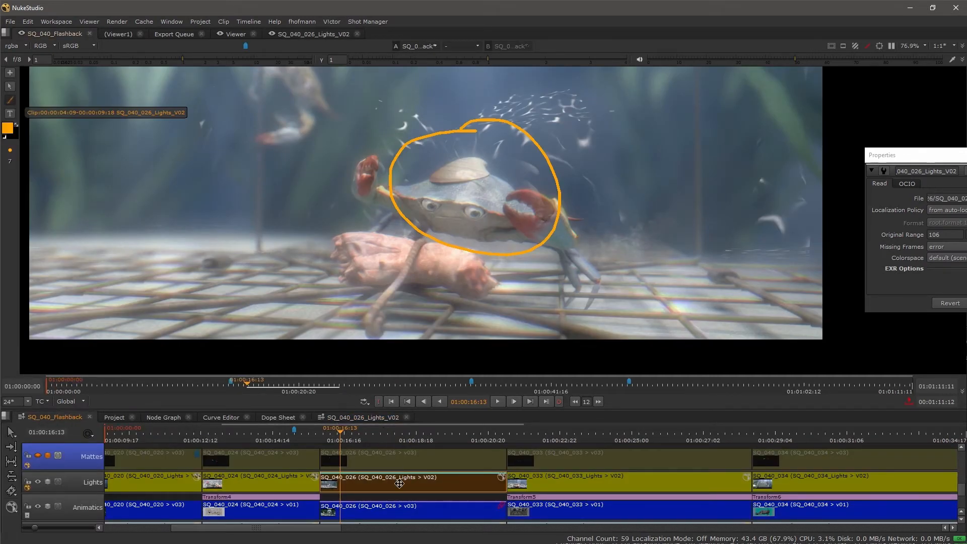
Switch the SQ_040_026_Lights clip to version V03 and back to V02 to compare their annotations.
key("v")
left_click(409, 455)
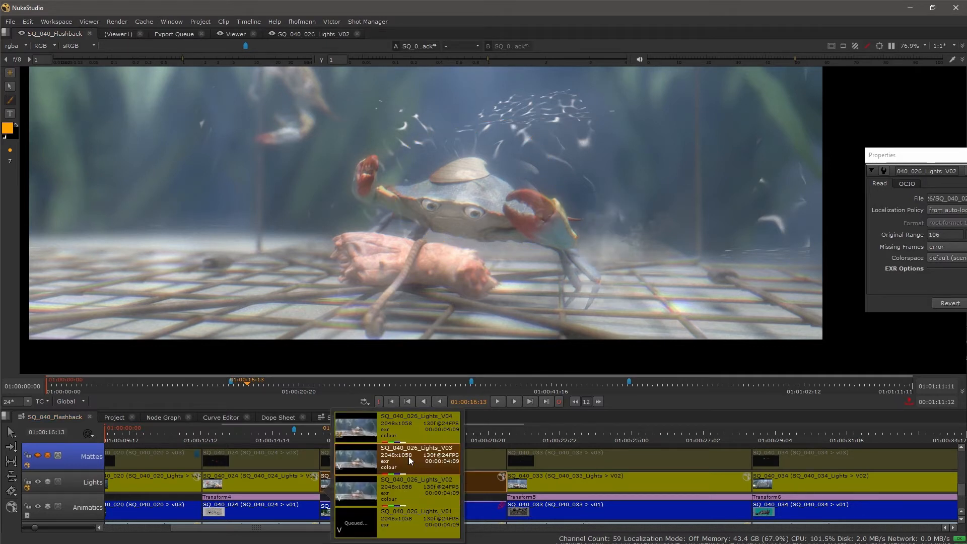
left_click(498, 285)
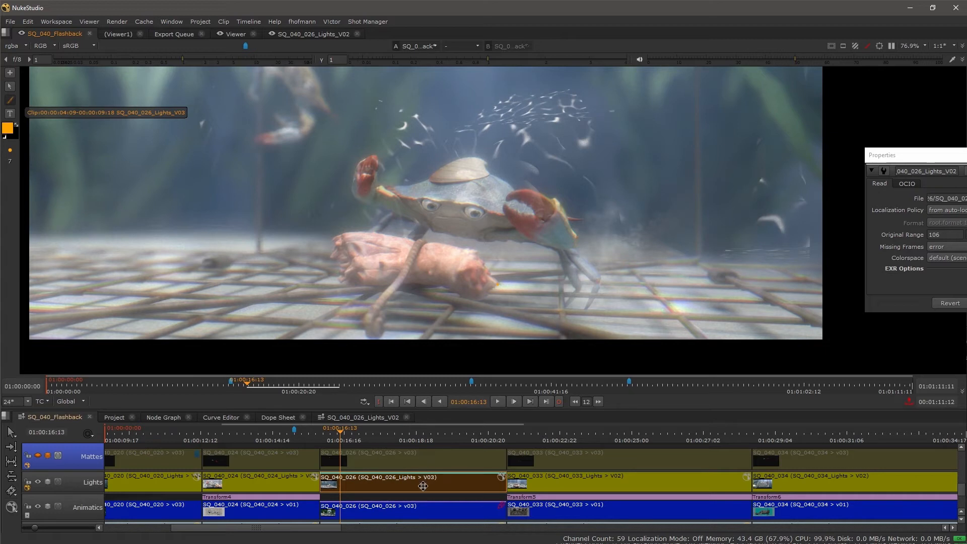
key("v")
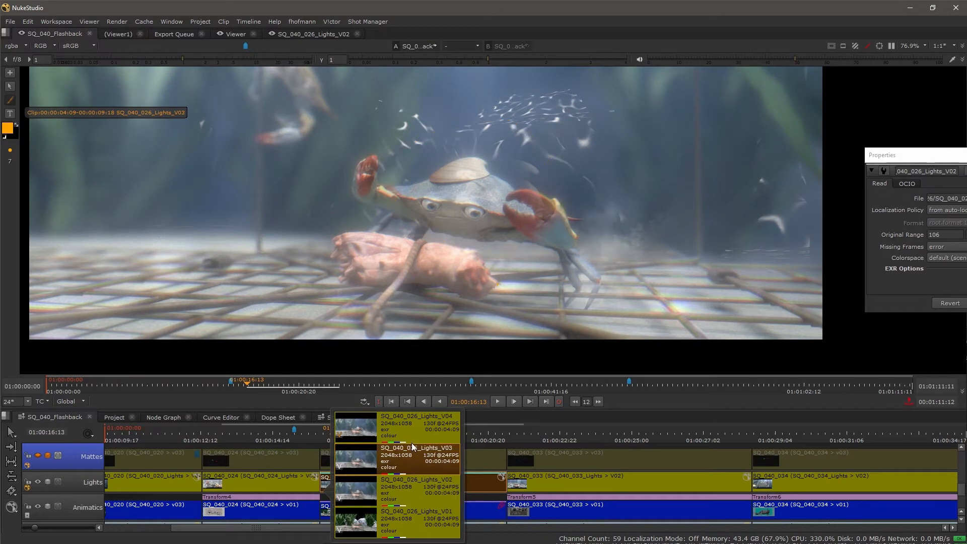
left_click(417, 483)
left_click_drag(439, 212, 440, 185)
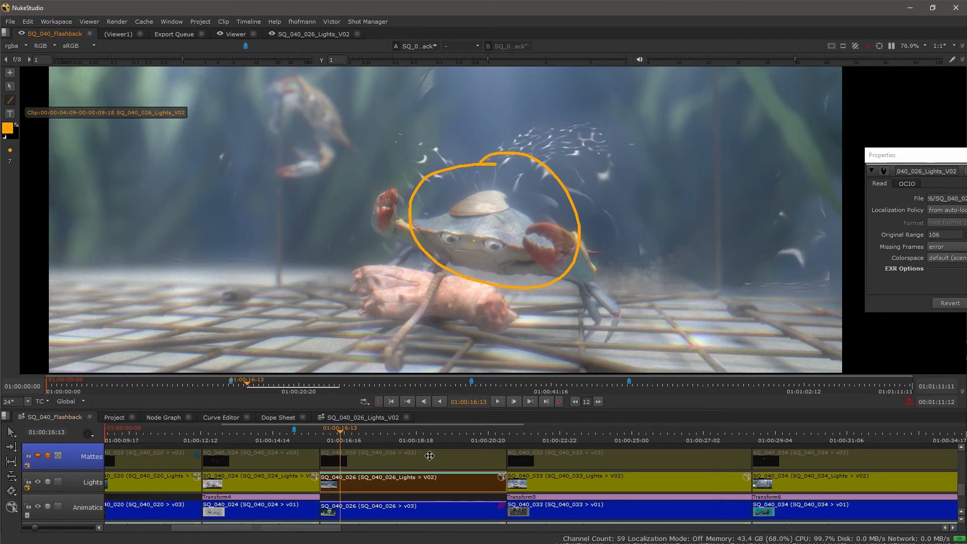
scroll(423, 501, "up", 2)
left_click_drag(422, 501, 420, 541)
left_click_drag(414, 460, 422, 492)
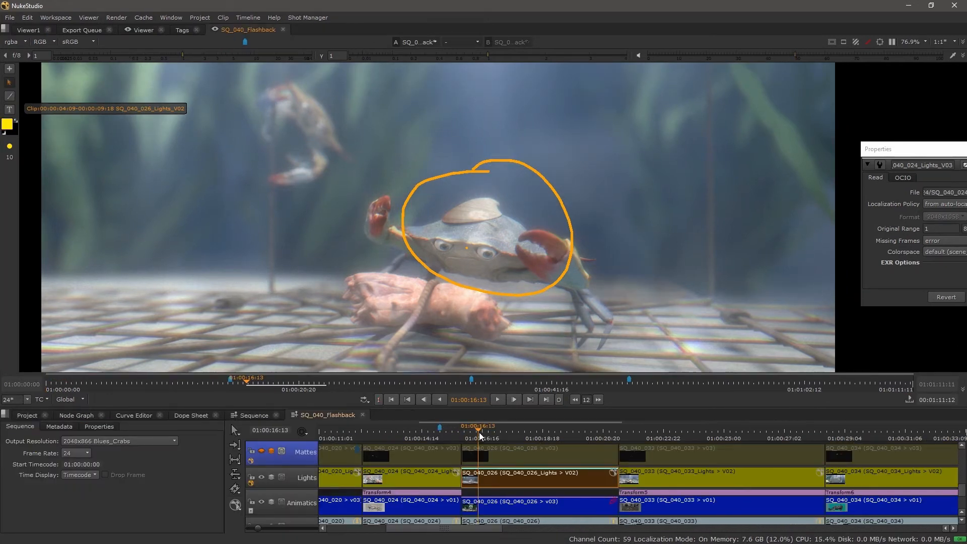
left_click_drag(462, 434, 449, 435)
scroll(391, 466, "up", 5)
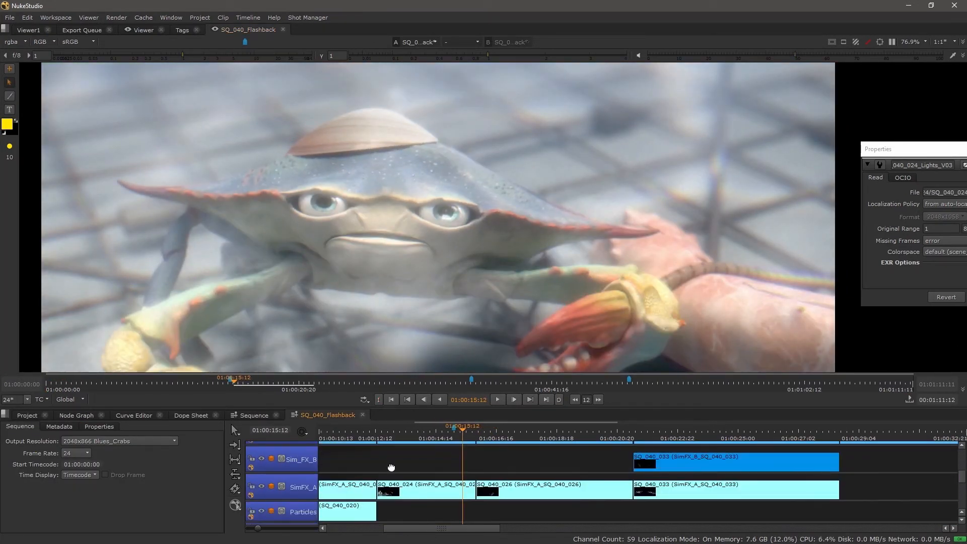
Show the Comp track and wipe the SQ_040_024 comp against its Lights clip, placing the wipe line beside the crab's eye.
scroll(370, 479, "up", 3)
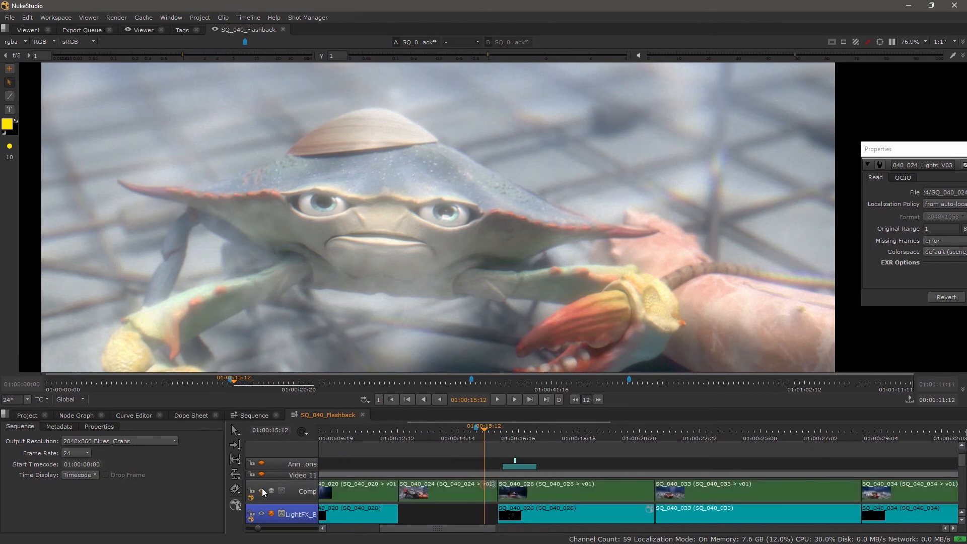
scroll(492, 512, "down", 3)
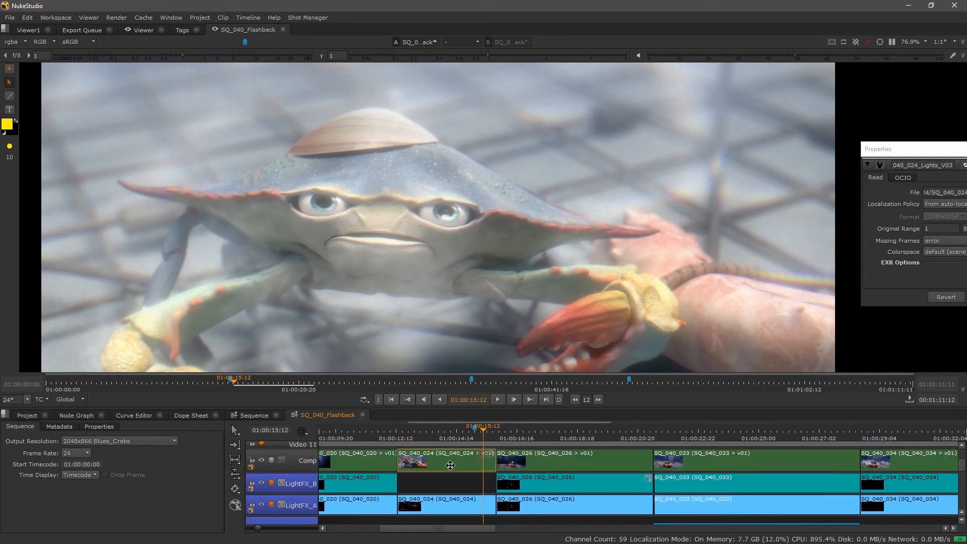
scroll(448, 476, "down", 5)
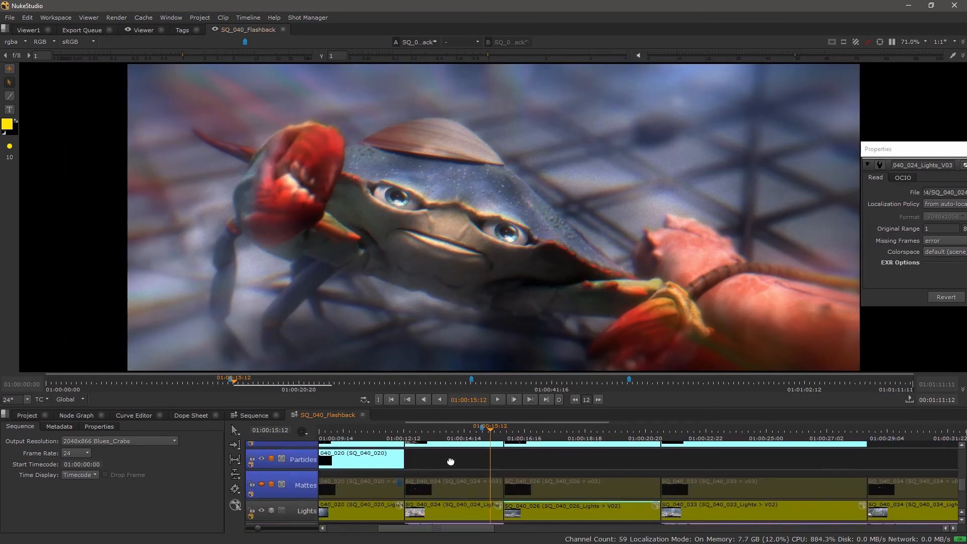
left_click(447, 461)
key("w")
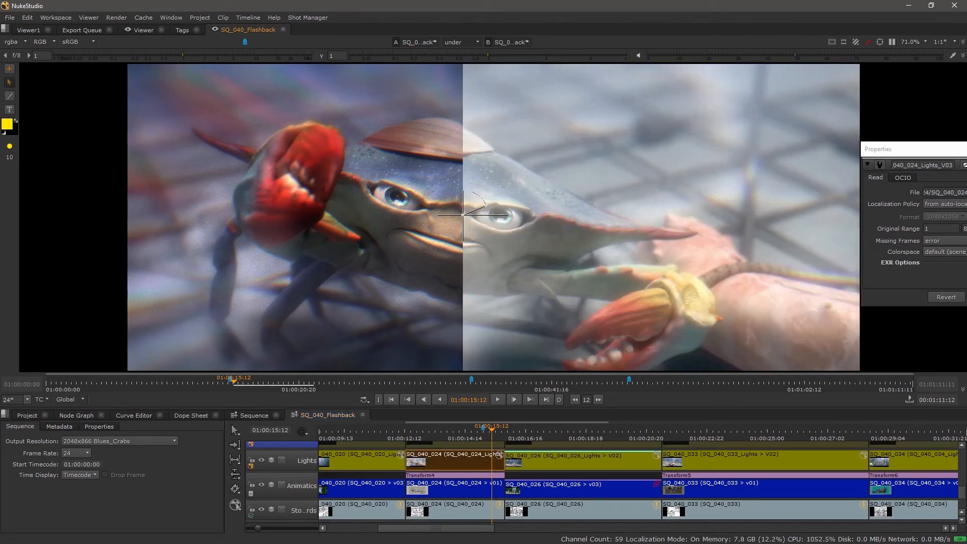
left_click(966, 297)
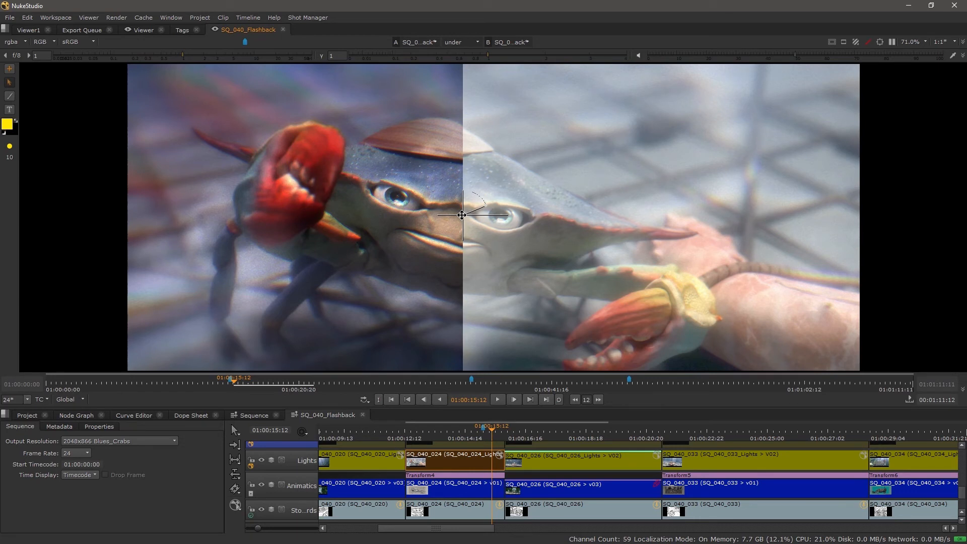
mouse_move(461, 214)
left_mouse_down()
mouse_move(725, 215)
mouse_move(355, 215)
mouse_move(677, 212)
mouse_move(476, 216)
left_mouse_up()
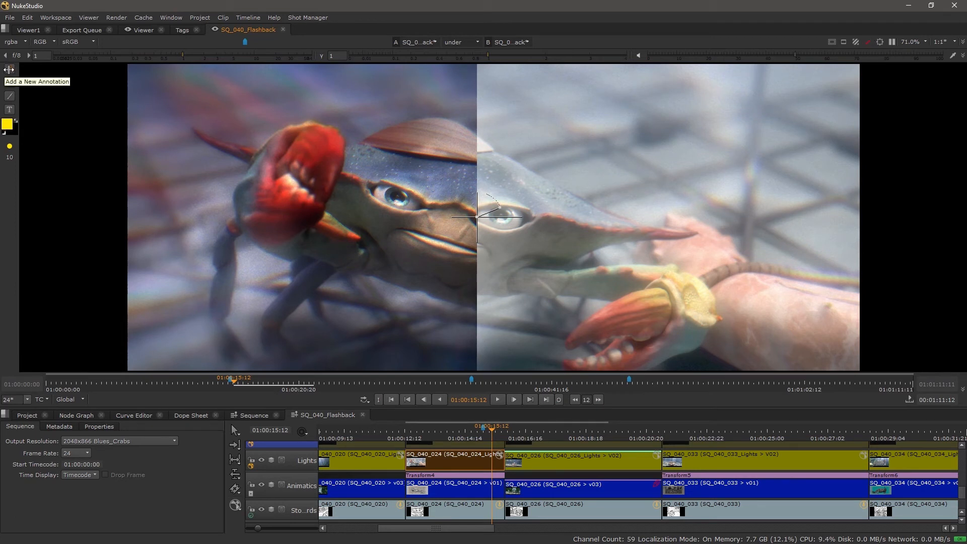
Create a Clip annotation on the current frame and paint a yellow circle around the raised red claw with two arrows pointing at it.
left_click(10, 68)
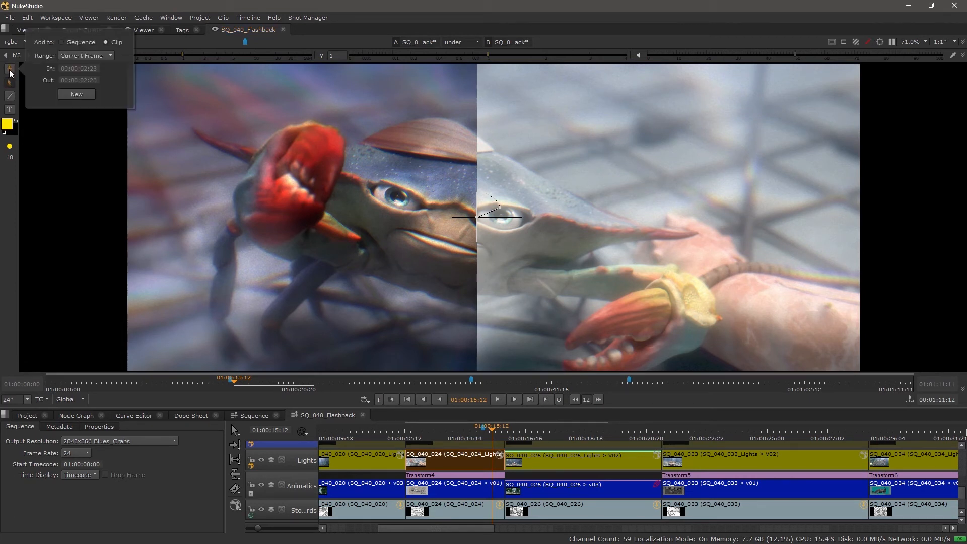
left_click(76, 94)
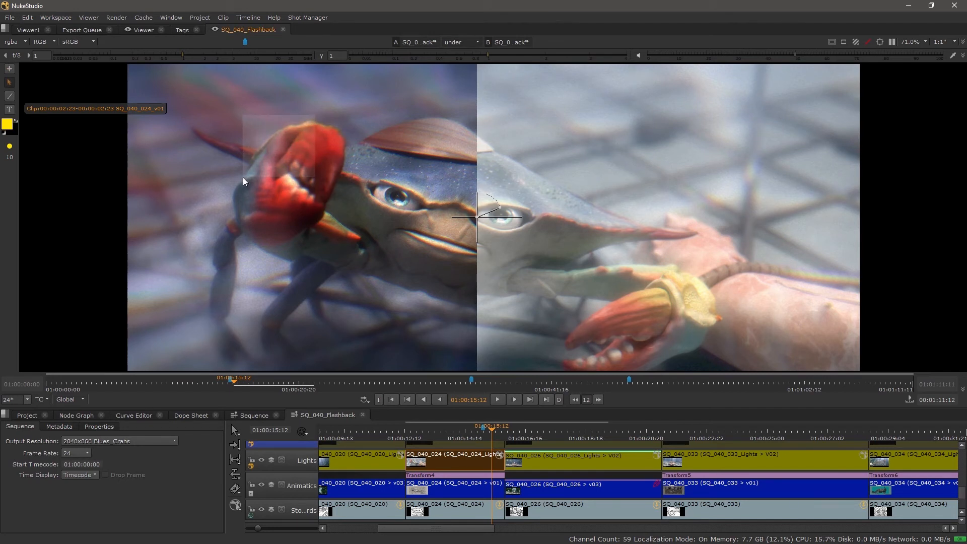
left_click(10, 94)
mouse_move(334, 124)
left_mouse_down()
mouse_move(271, 121)
mouse_move(237, 203)
mouse_move(345, 211)
mouse_move(349, 141)
mouse_move(333, 119)
left_mouse_up()
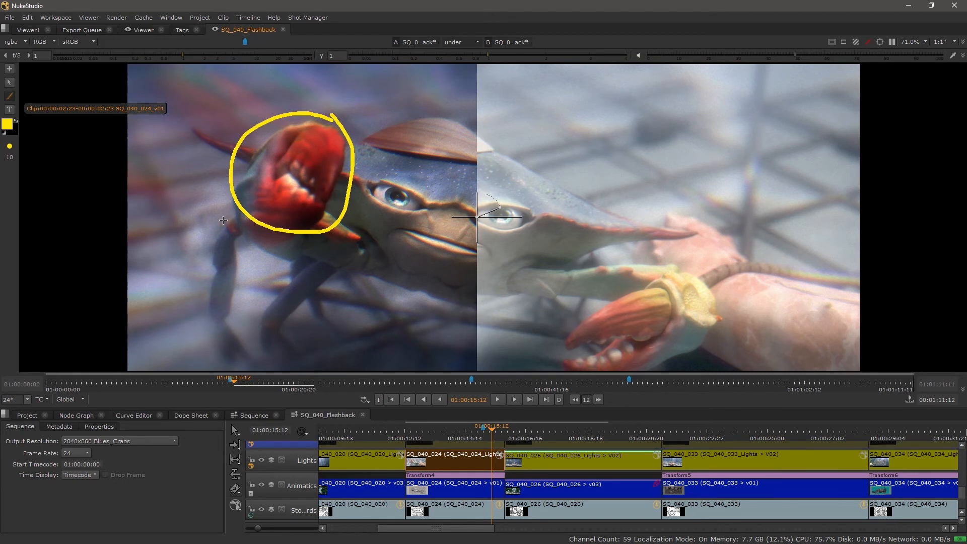
mouse_move(216, 229)
left_mouse_down()
mouse_move(232, 208)
mouse_move(230, 231)
left_mouse_up()
mouse_move(388, 270)
left_mouse_down()
mouse_move(357, 239)
mouse_move(345, 246)
mouse_move(375, 237)
left_mouse_up()
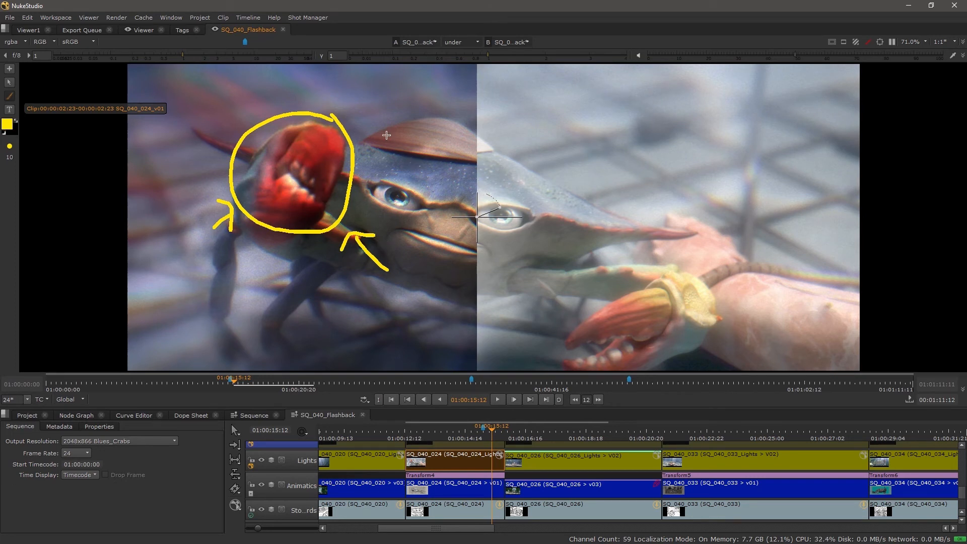
Move the wipe line between the crab's eyes and change the A/B comparison mode to vertical, with both images fully in view.
left_click_drag(472, 221, 443, 229)
scroll(444, 230, "down", 1)
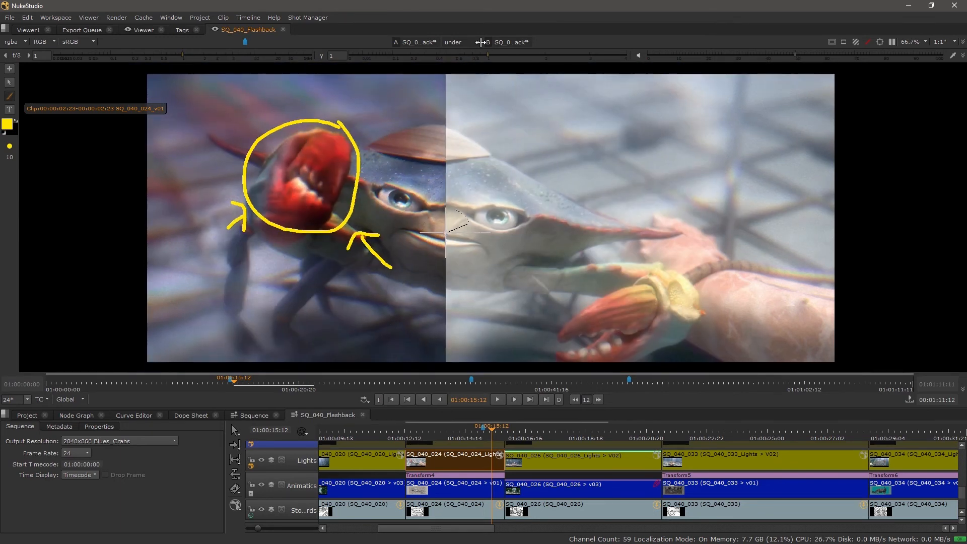
left_click(476, 42)
left_click(473, 91)
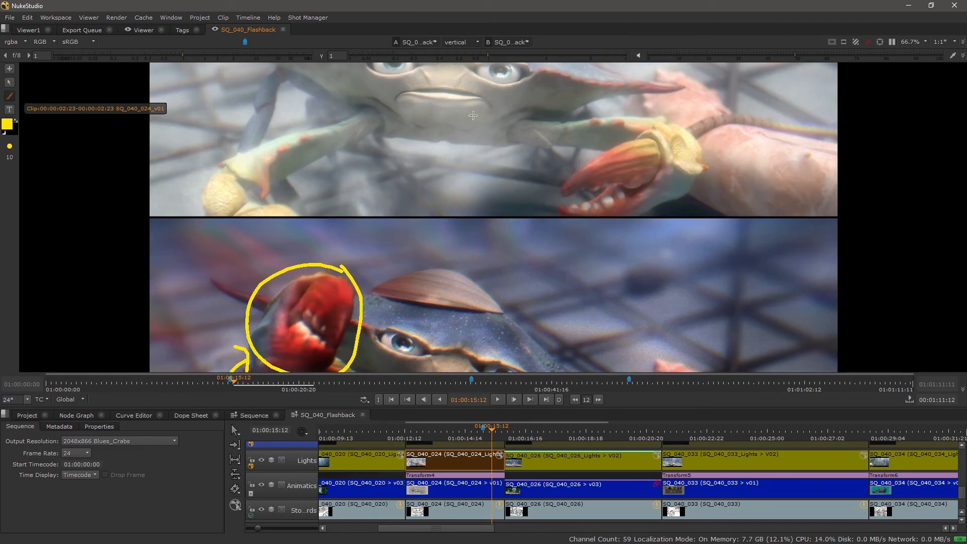
scroll(481, 232, "down", 2)
scroll(487, 263, "down", 1)
left_click_drag(488, 257, 483, 245)
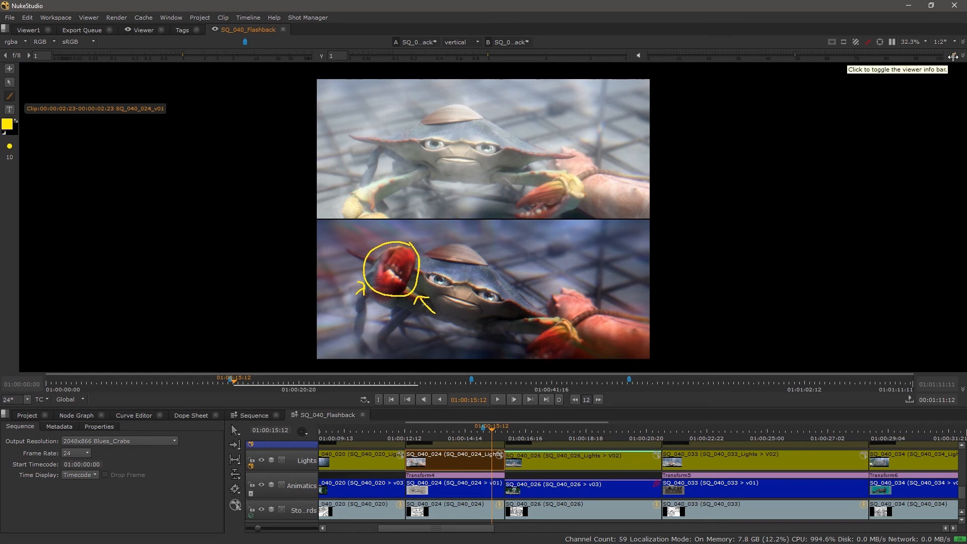
Show the viewer info bars and make B (SQ_040_024_Lights_V03) the active clip for annotating.
left_click(953, 57)
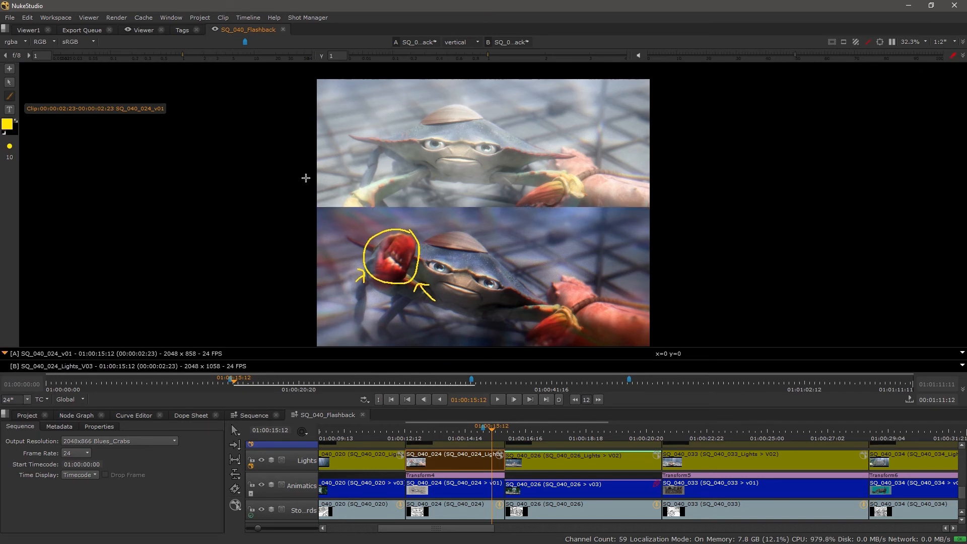
left_click(24, 364)
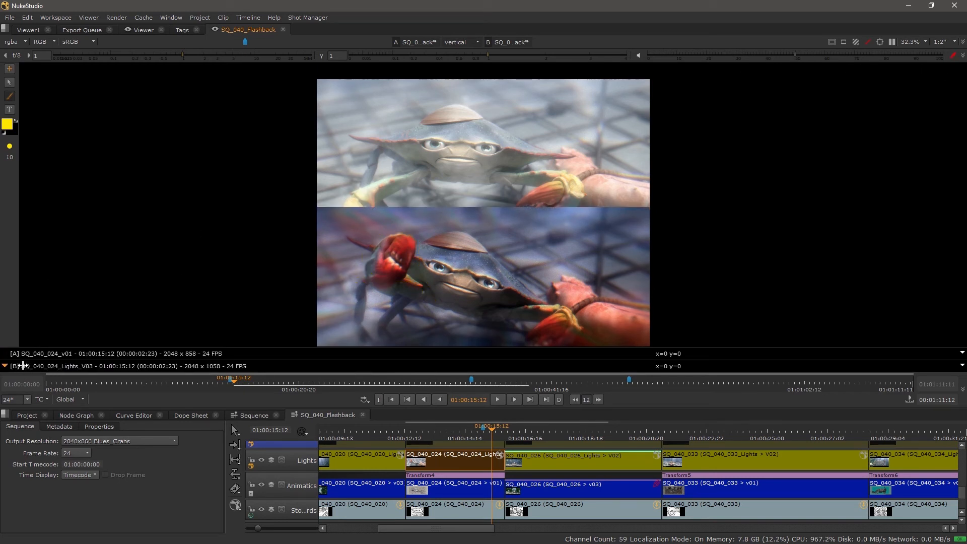
Paint a red circle around the eye nearest the bound hand in the upper image, with a diagonal line through it and an arrow pointing at it.
left_click(7, 124)
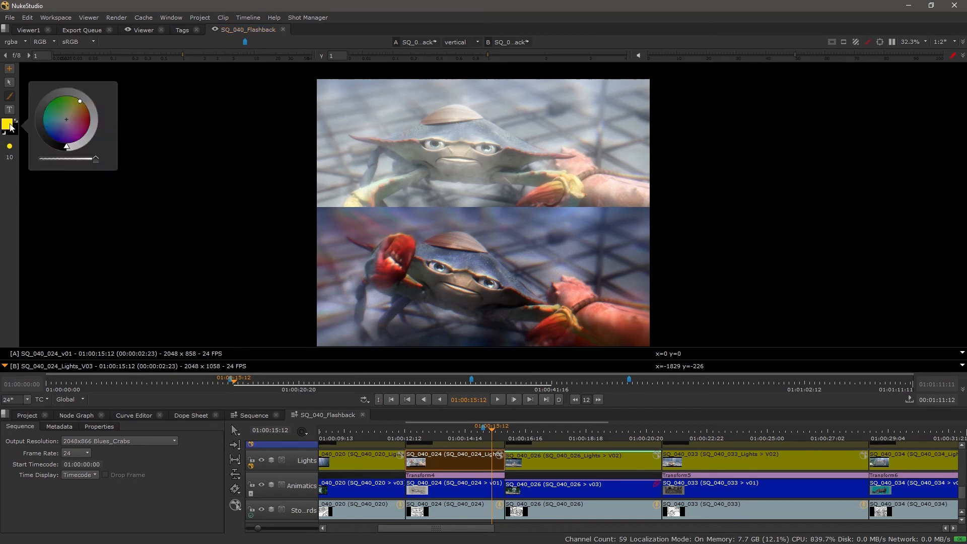
left_click_drag(76, 123, 91, 126)
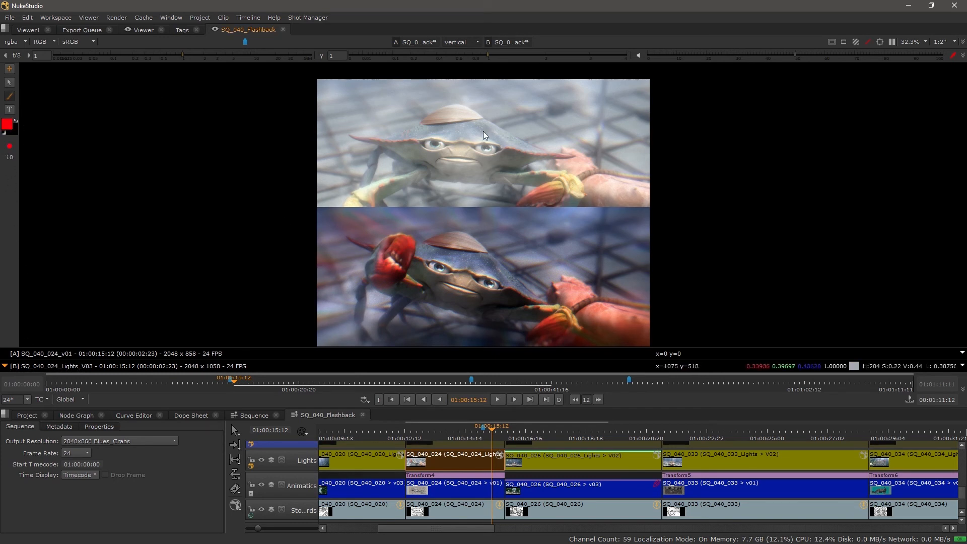
scroll(420, 126, "up", 3)
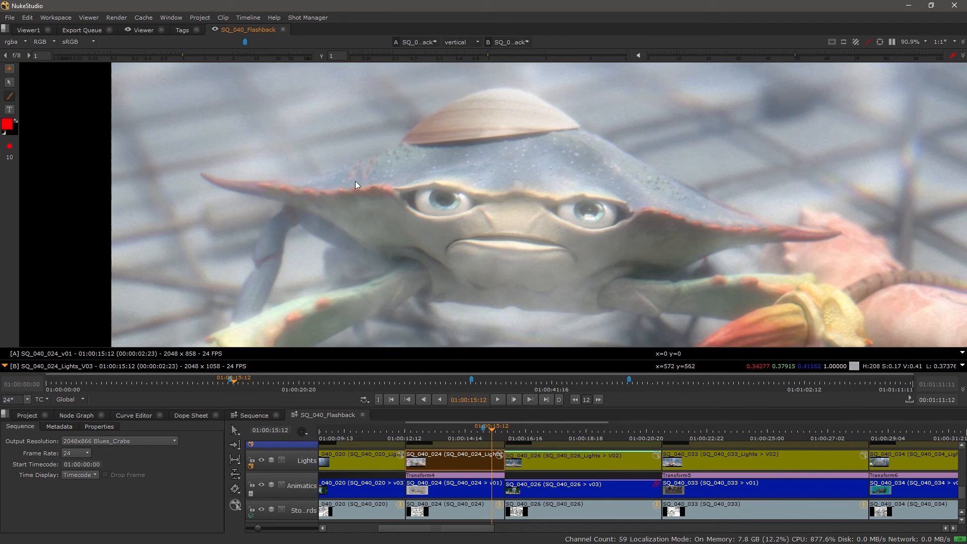
mouse_move(602, 180)
left_mouse_down()
mouse_move(534, 214)
mouse_move(587, 247)
mouse_move(635, 225)
mouse_move(588, 180)
left_mouse_up()
left_click_drag(523, 150, 646, 271)
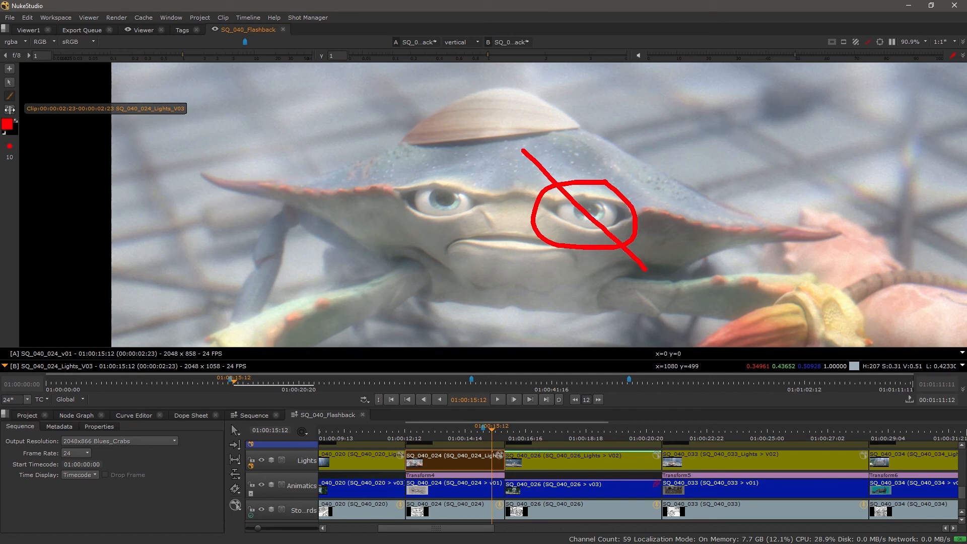
scroll(512, 263, "down", 1)
mouse_move(513, 281)
left_mouse_down()
mouse_move(468, 185)
mouse_move(479, 157)
mouse_move(480, 170)
left_mouse_up()
scroll(474, 256, "down", 1)
left_click_drag(448, 276, 434, 242)
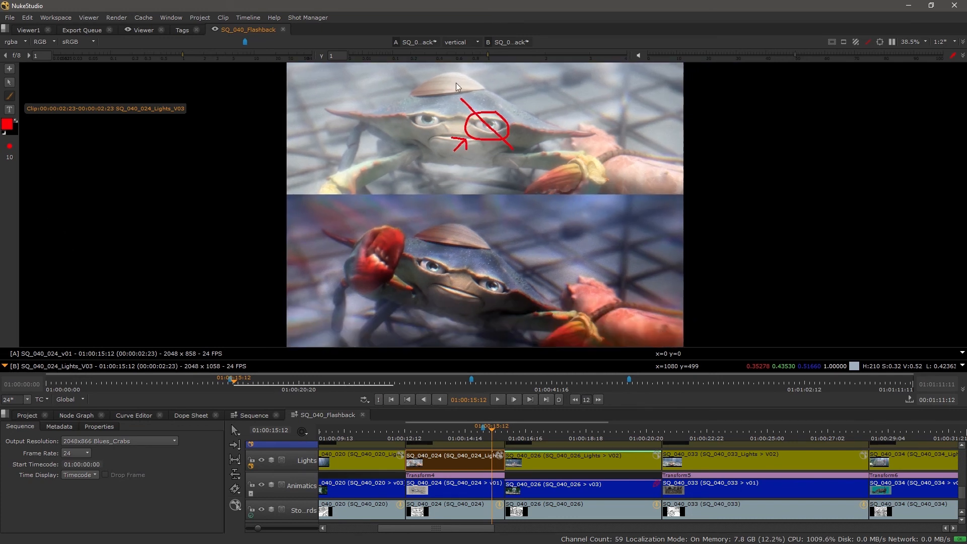
Maximize the viewer and alternate the active clip between A (SQ_040_024_v01) and B (SQ_040_024_Lights_V03) to compare their annotations, ending on A.
key("space")
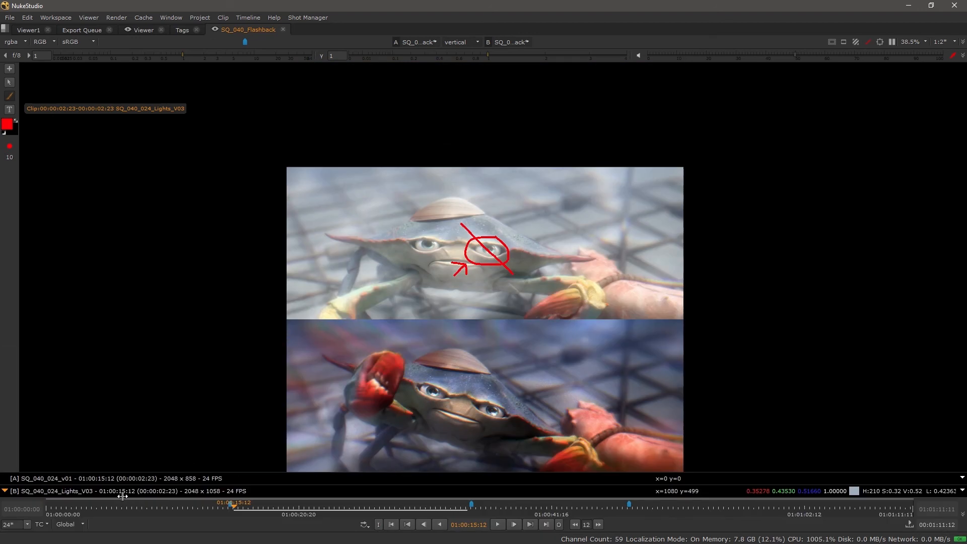
left_click(27, 480)
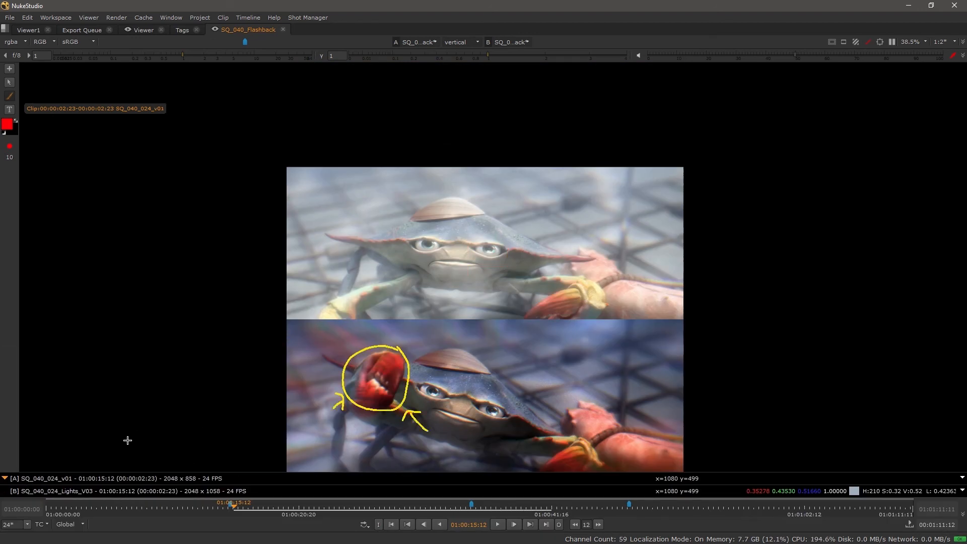
left_click(21, 491)
left_click(25, 478)
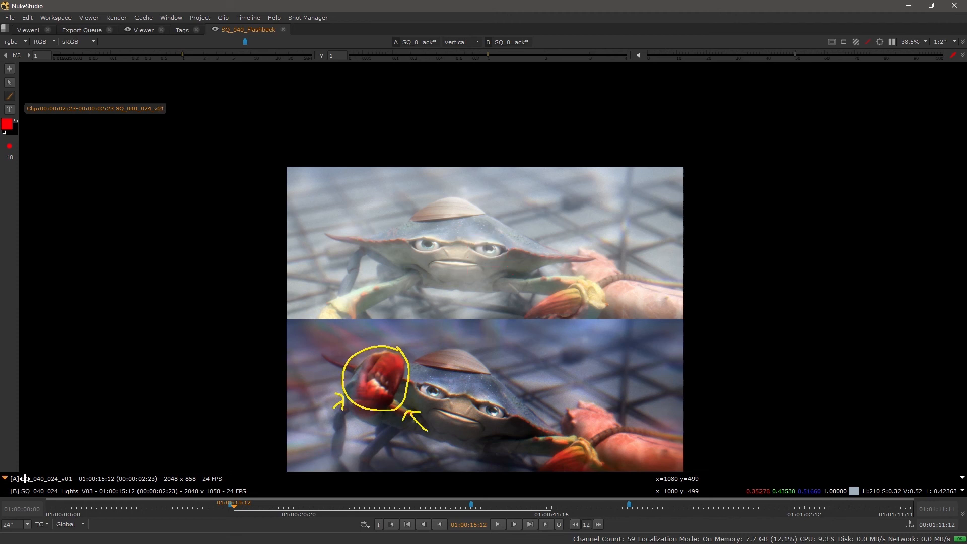
left_click(23, 490)
left_click(26, 479)
left_click(29, 491)
left_click(32, 479)
scroll(418, 351, "up", 2)
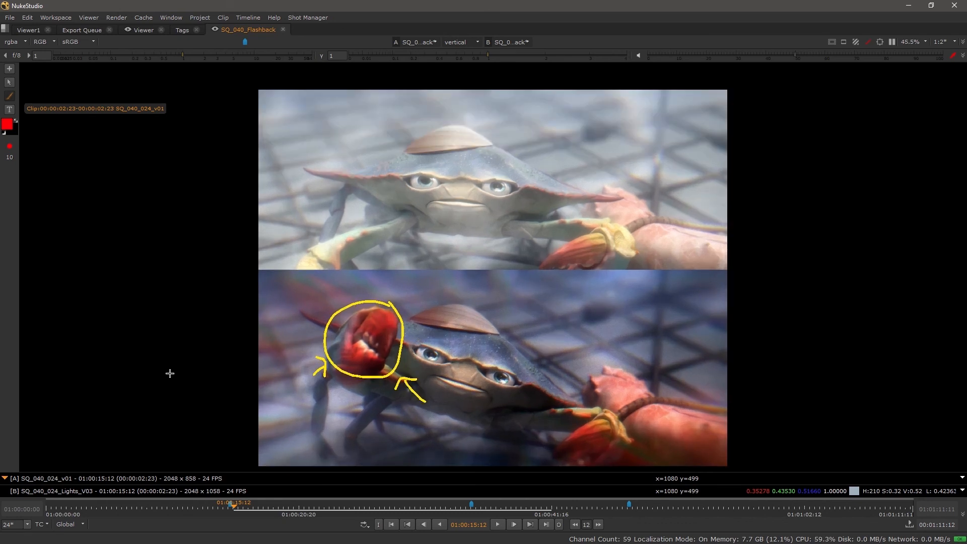
left_click(48, 490)
left_click(51, 478)
Bring back the timeline to examine the clip annotation marks at the playhead from the Lights track up to Comp, and maximize the viewer again.
key("space")
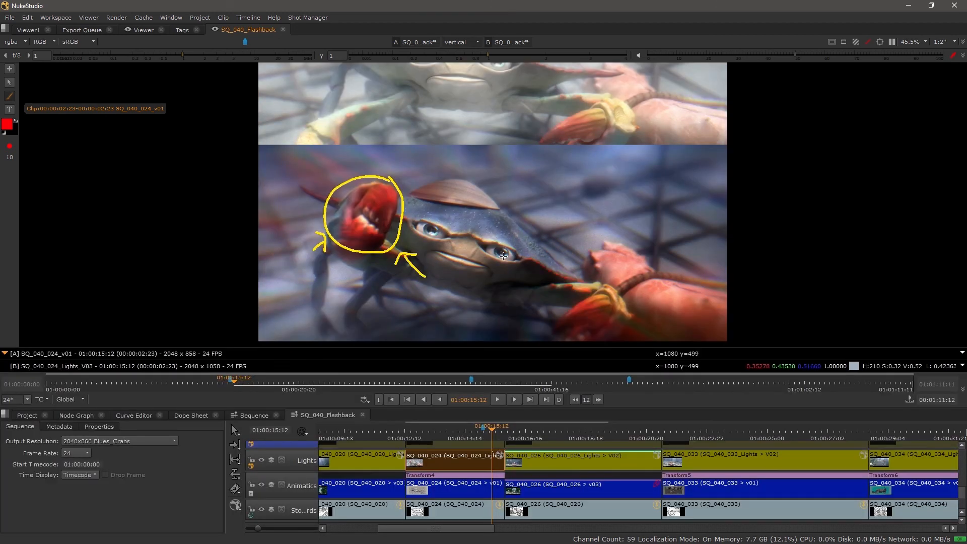
left_click_drag(541, 151, 542, 172)
scroll(489, 459, "up", 5)
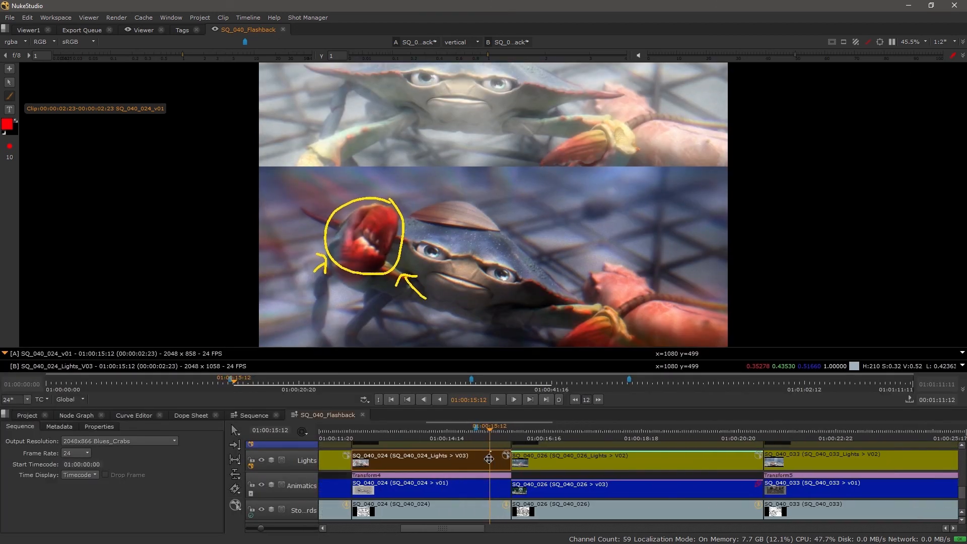
scroll(489, 459, "up", 3)
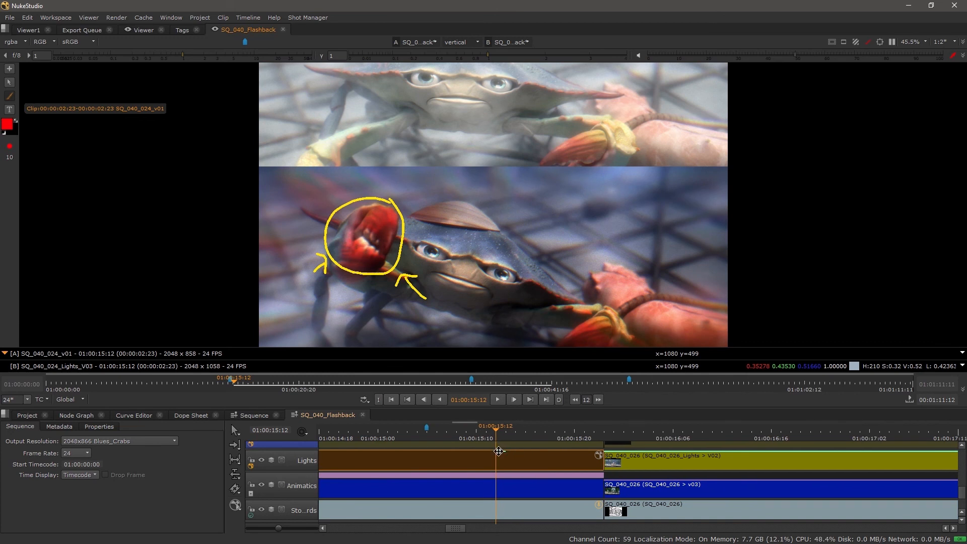
left_click_drag(498, 454, 502, 519)
left_click_drag(507, 469, 510, 515)
left_click_drag(506, 446, 507, 501)
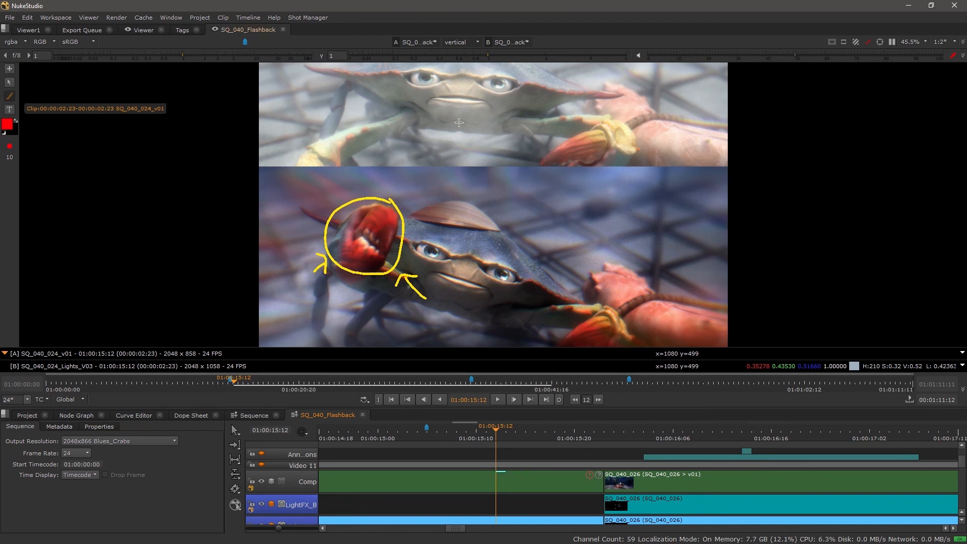
key("space")
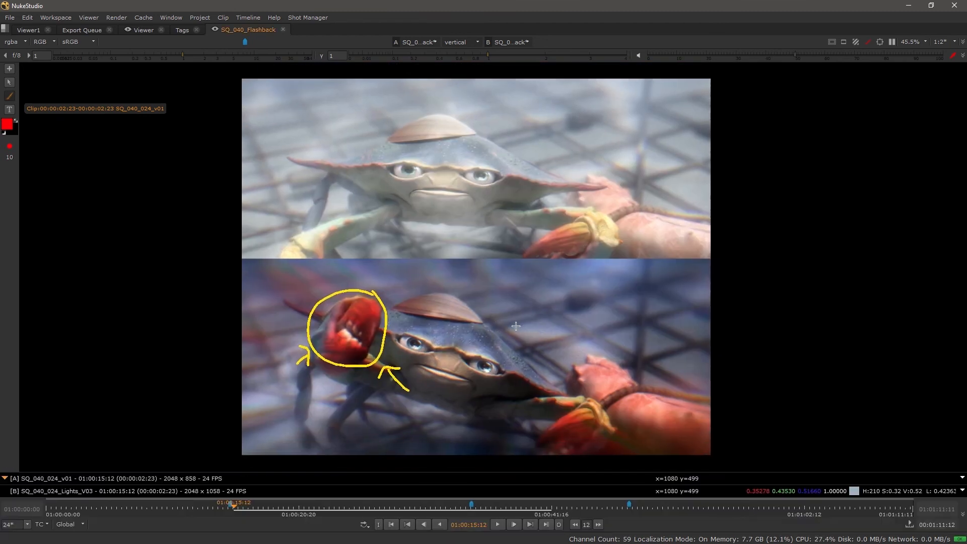